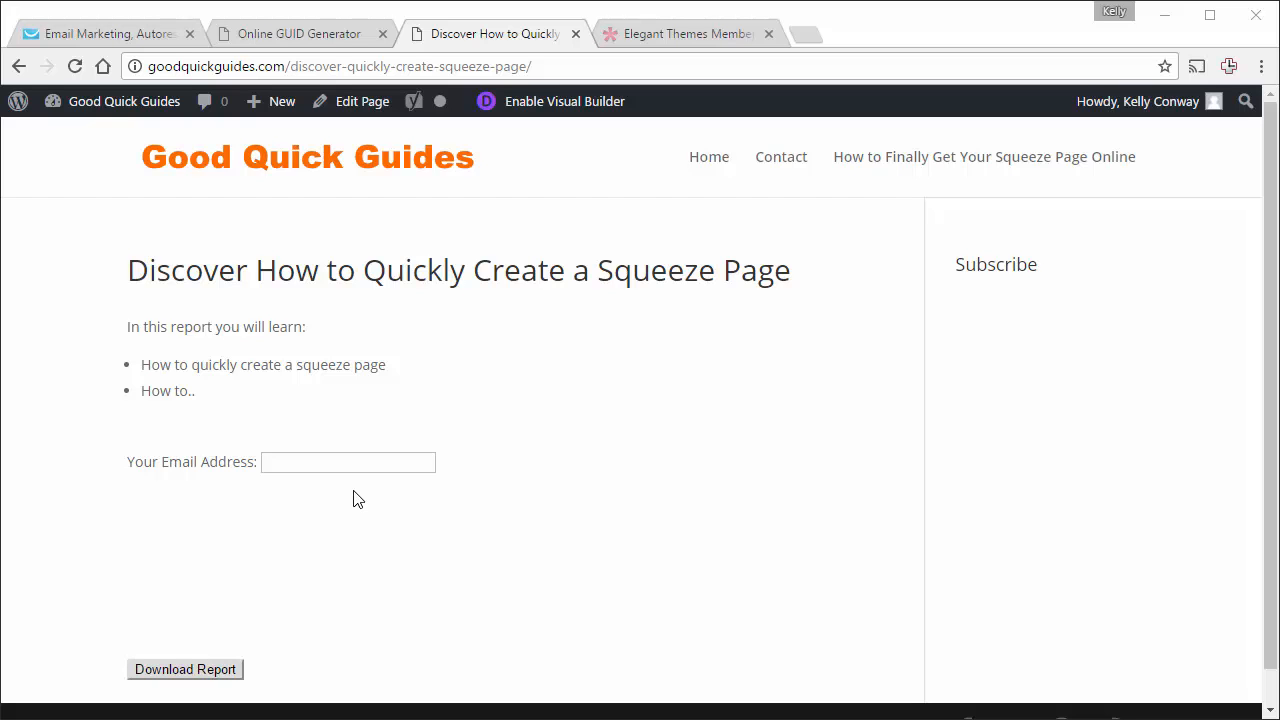
In the GetResponse form settings, copy the custom thank-you page URL's slug that follows goodquickguides.com/
click(90, 40)
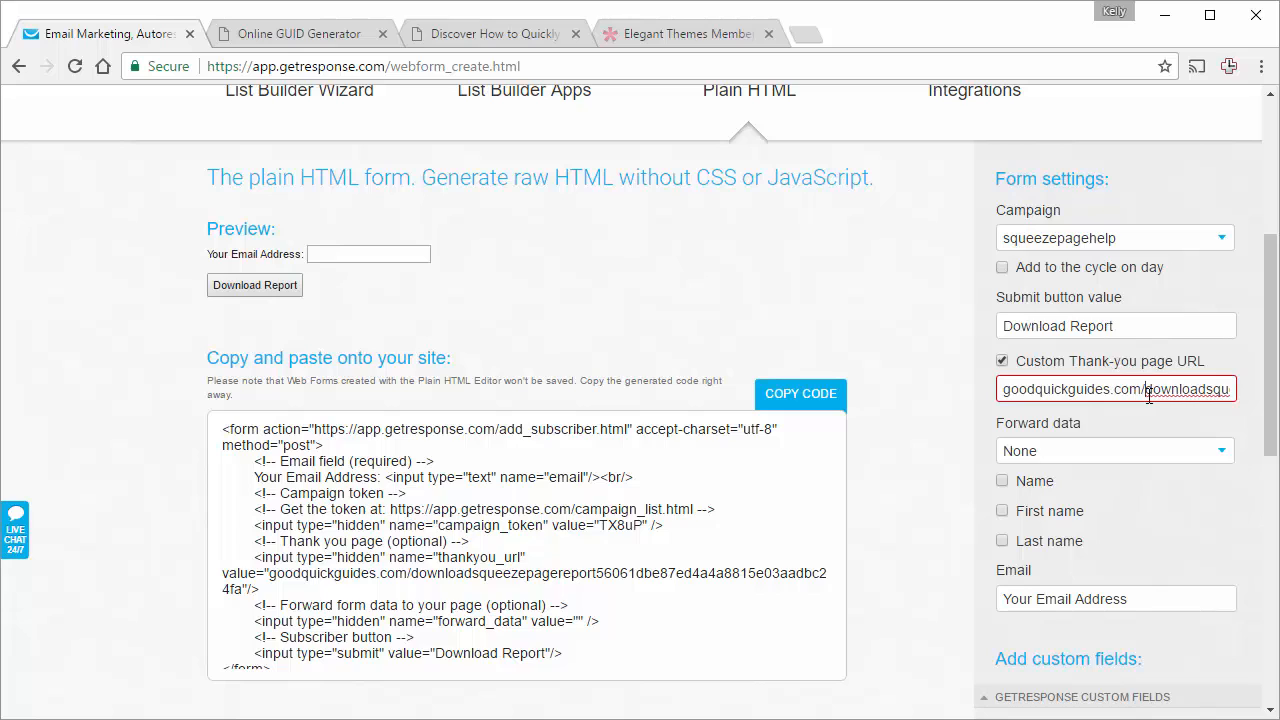
key(shift+Right)
key(shift+Right)
key(shift+Right)
key(shift+Right)
key(shift+Right)
key(shift+Right)
key(shift+Right)
key(shift+Right)
key(shift+Right)
key(shift+Right)
key(shift+Right)
key(shift+Right)
key(shift+Right)
key(shift+Right)
key(shift+Right)
key(shift+Right)
key(shift+Right)
key(shift+Right)
key(shift+Right)
key(shift+Right)
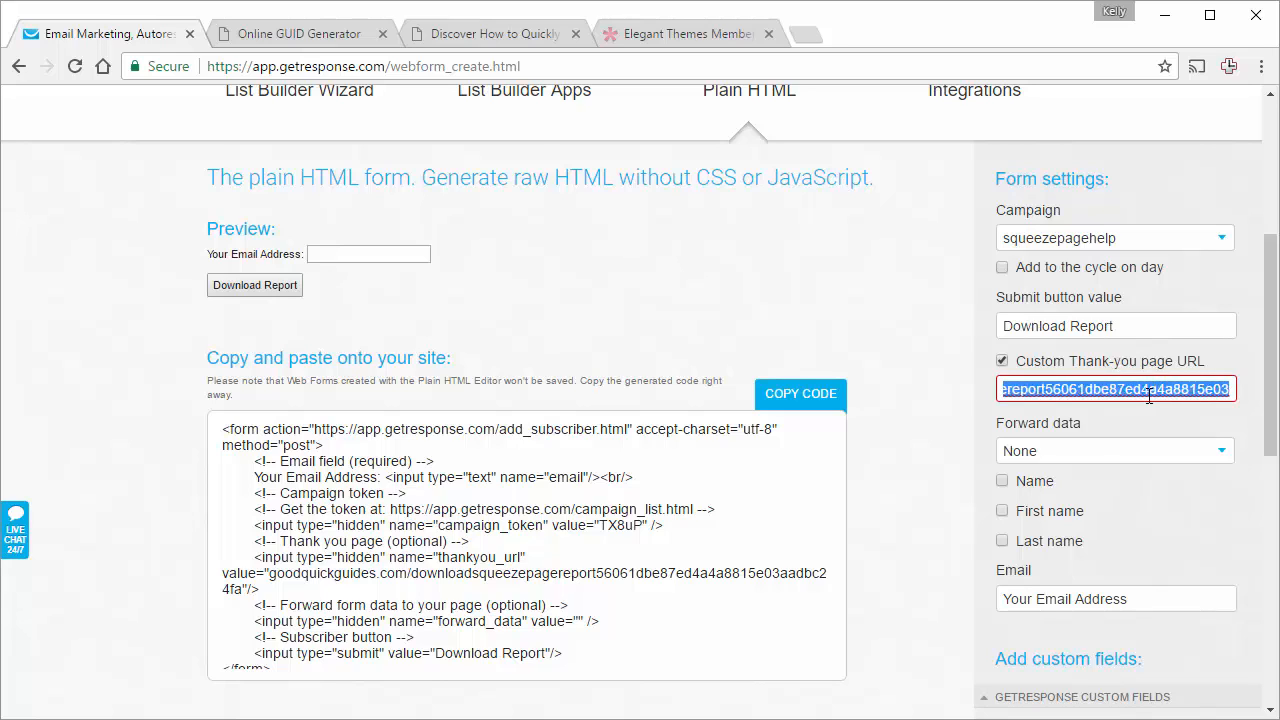
key(shift+Right)
key(shift+Right)
key(shift+Right)
key(shift+Right)
key(shift+Right)
key(shift+Right)
key(shift+Right)
key(shift+Right)
key(shift+Right)
key(ctrl+c)
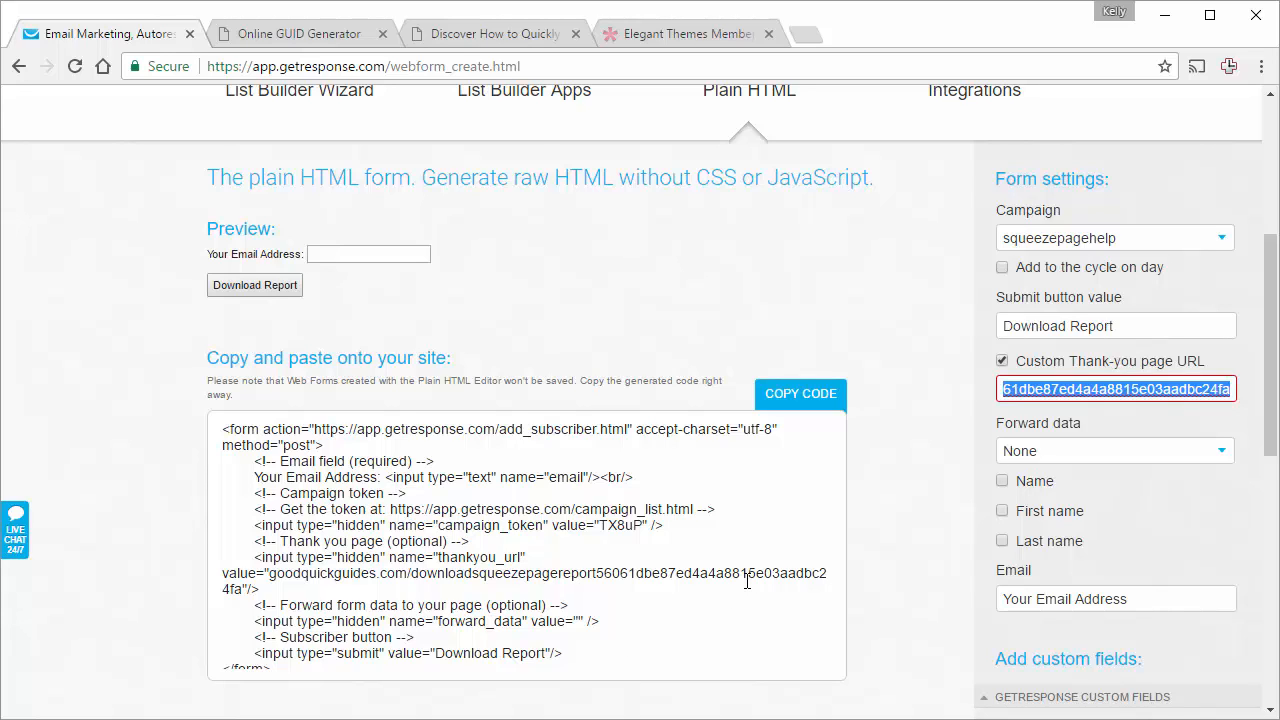
On the Good Quick Guides site, create a new page titled with the copied slug, downloadsqueezepagereport56061dbe87ed4a4a8815e03aadbc24fa
click(461, 36)
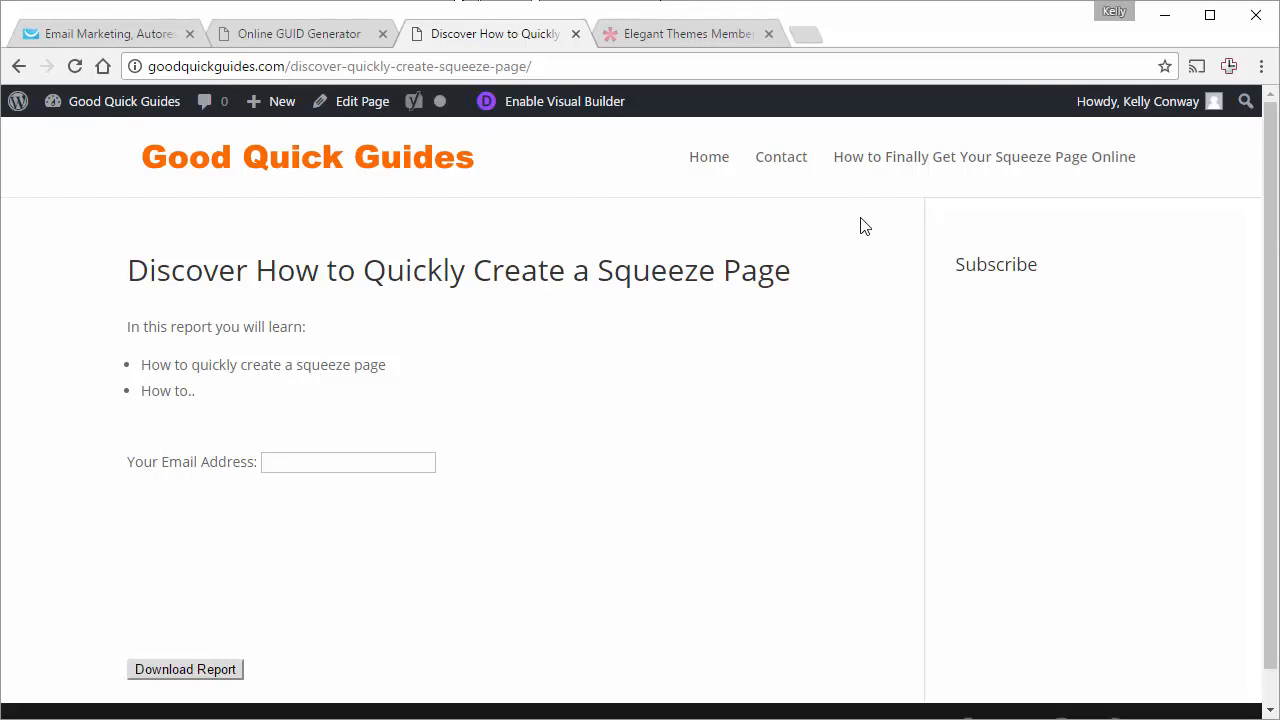
click(950, 167)
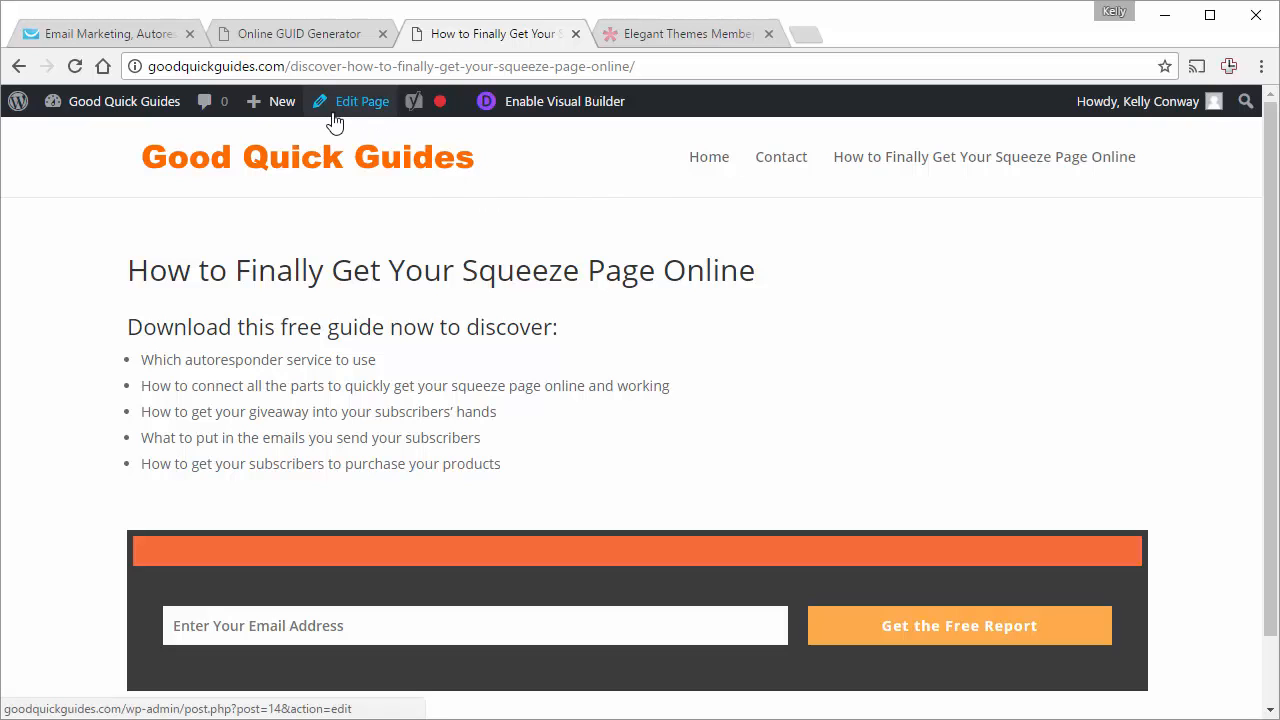
mouse_move(288, 118)
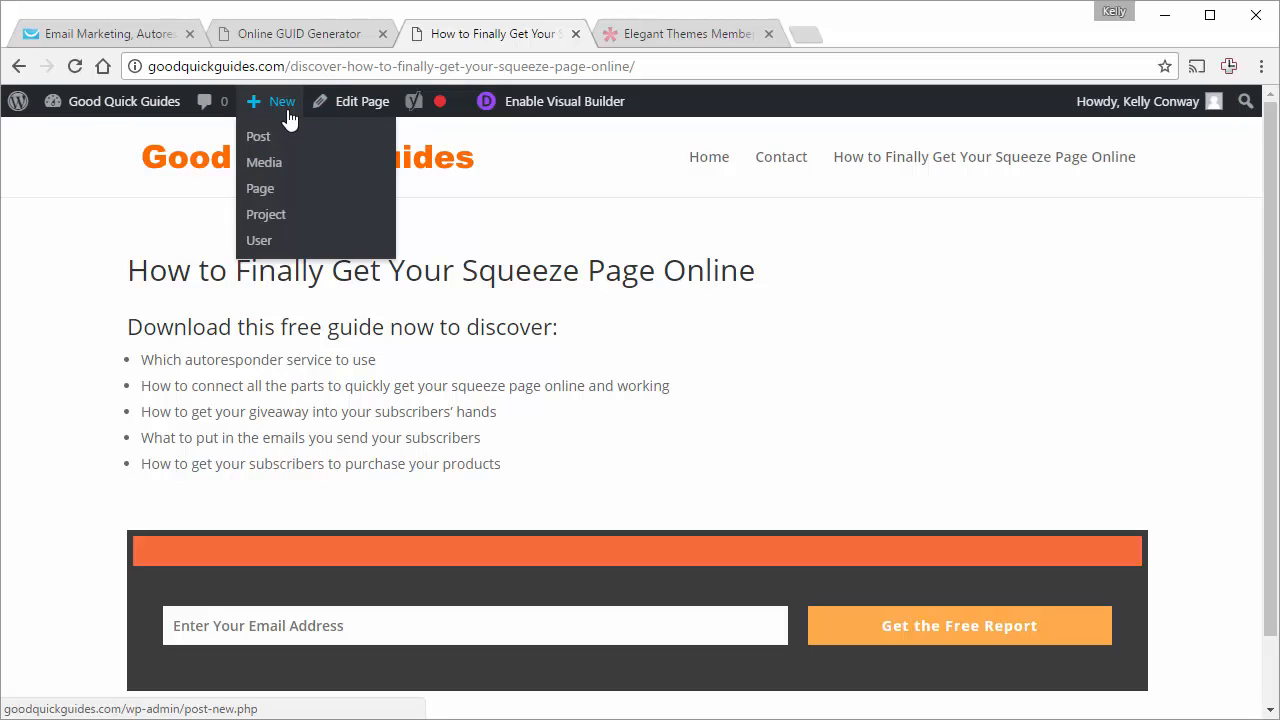
click(265, 206)
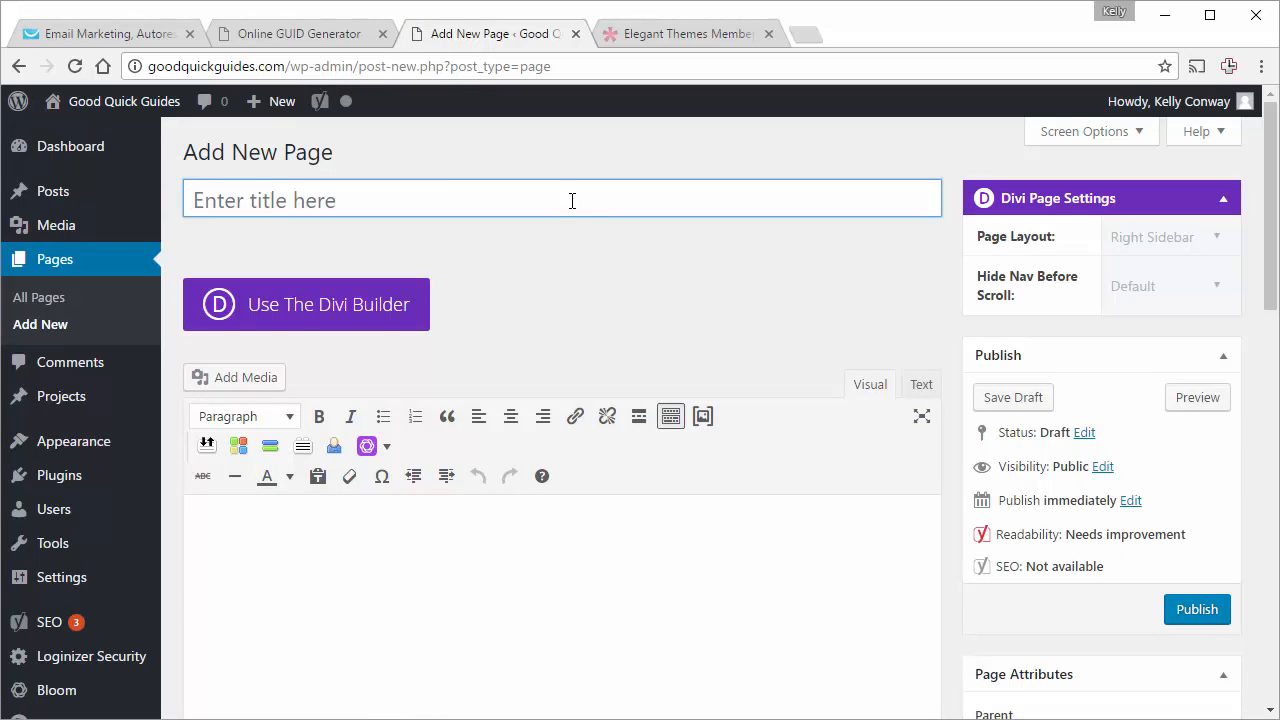
key(ctrl+v)
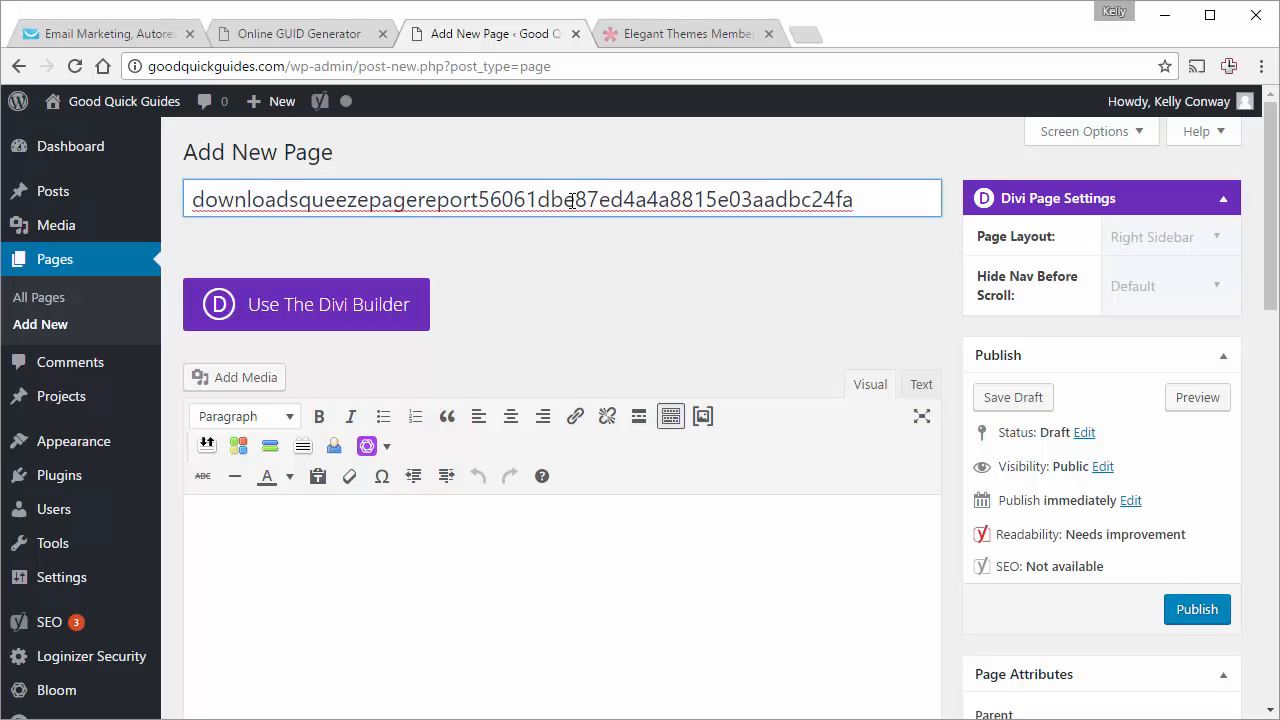
click(467, 585)
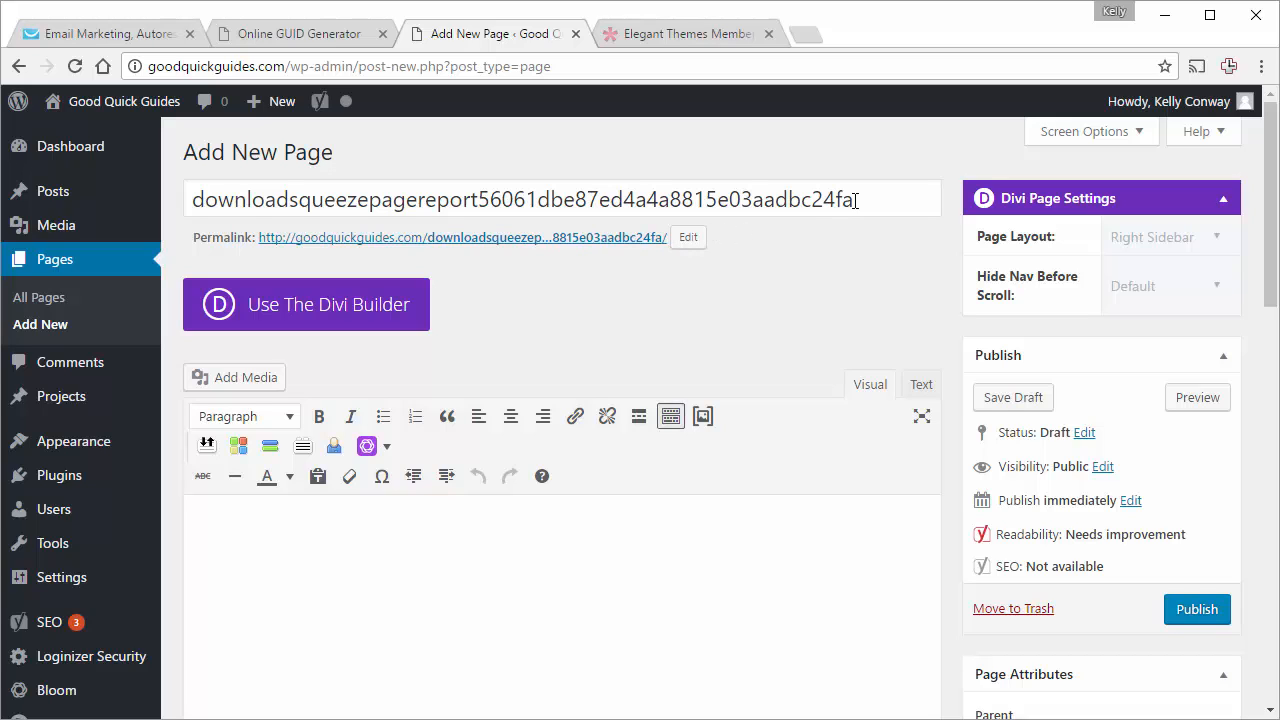
Open the page's permalink slug for editing, check it through to its end against the title, and accept it as is
click(688, 240)
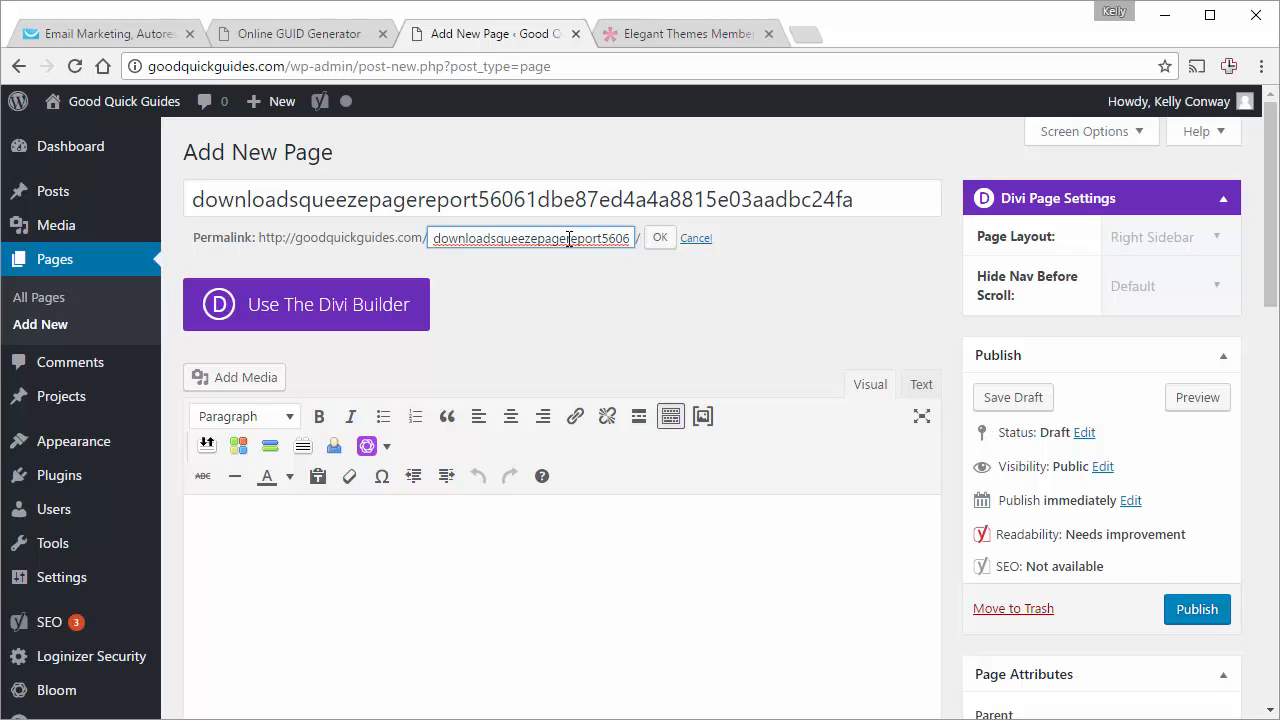
key(shift+Right)
key(shift+Right)
key(shift+Right)
key(shift+Right)
key(shift+Right)
key(shift+Right)
key(shift+Right)
key(shift+Right)
key(shift+Right)
key(shift+Right)
key(shift+Right)
key(shift+Right)
key(shift+Right)
key(shift+Right)
key(shift+Right)
key(shift+Right)
key(shift+Right)
key(shift+Right)
key(shift+Right)
key(shift+Right)
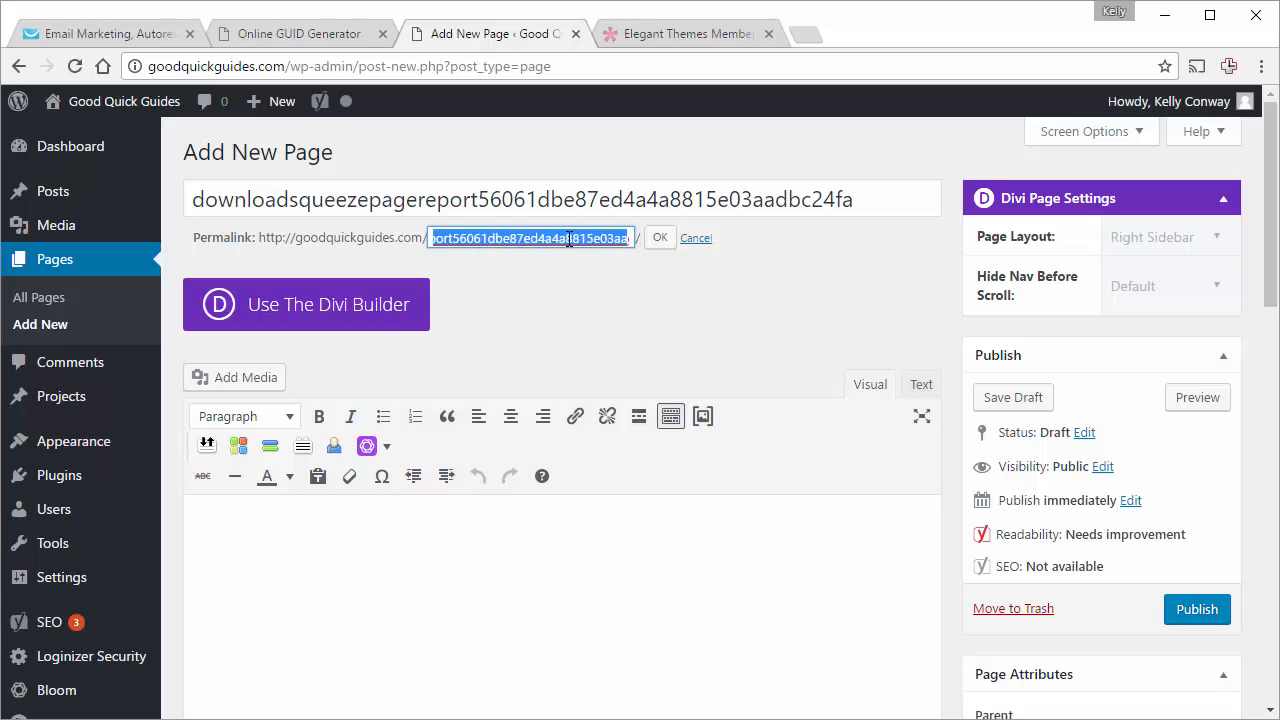
key(shift+Right)
key(shift+Right)
key(shift+Right)
key(shift+Right)
key(shift+Right)
key(shift+Right)
key(shift+Right)
click(569, 239)
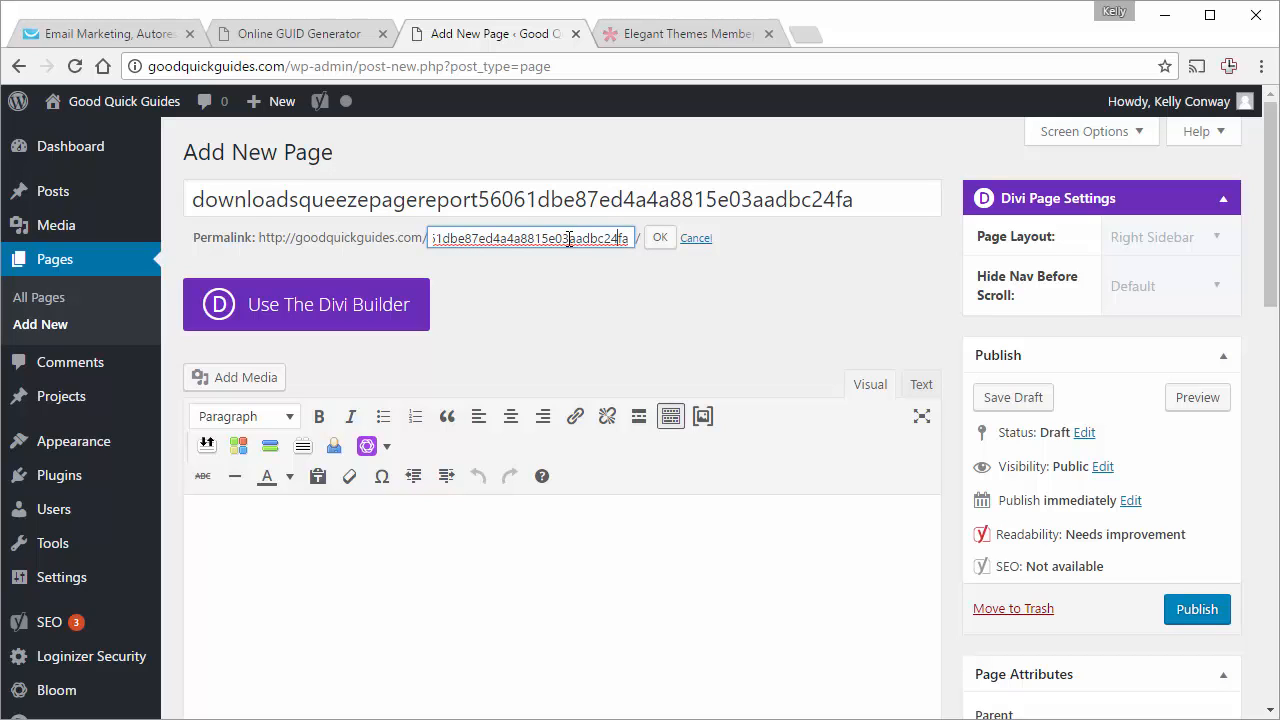
key(Left)
key(Left)
key(Left)
key(Left)
key(Left)
key(Left)
key(Left)
key(Left)
key(Left)
key(Left)
key(Left)
key(Left)
key(Left)
key(Left)
key(Left)
key(Left)
key(Left)
key(Left)
key(Left)
key(Left)
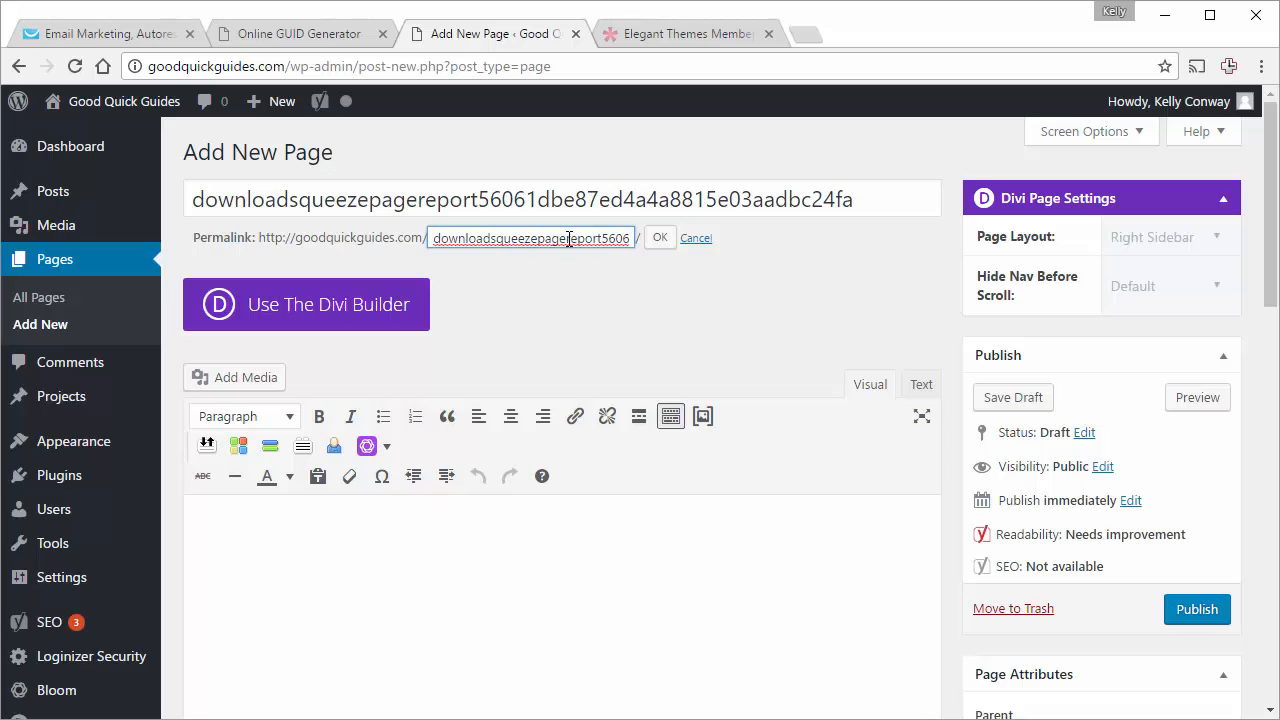
click(884, 197)
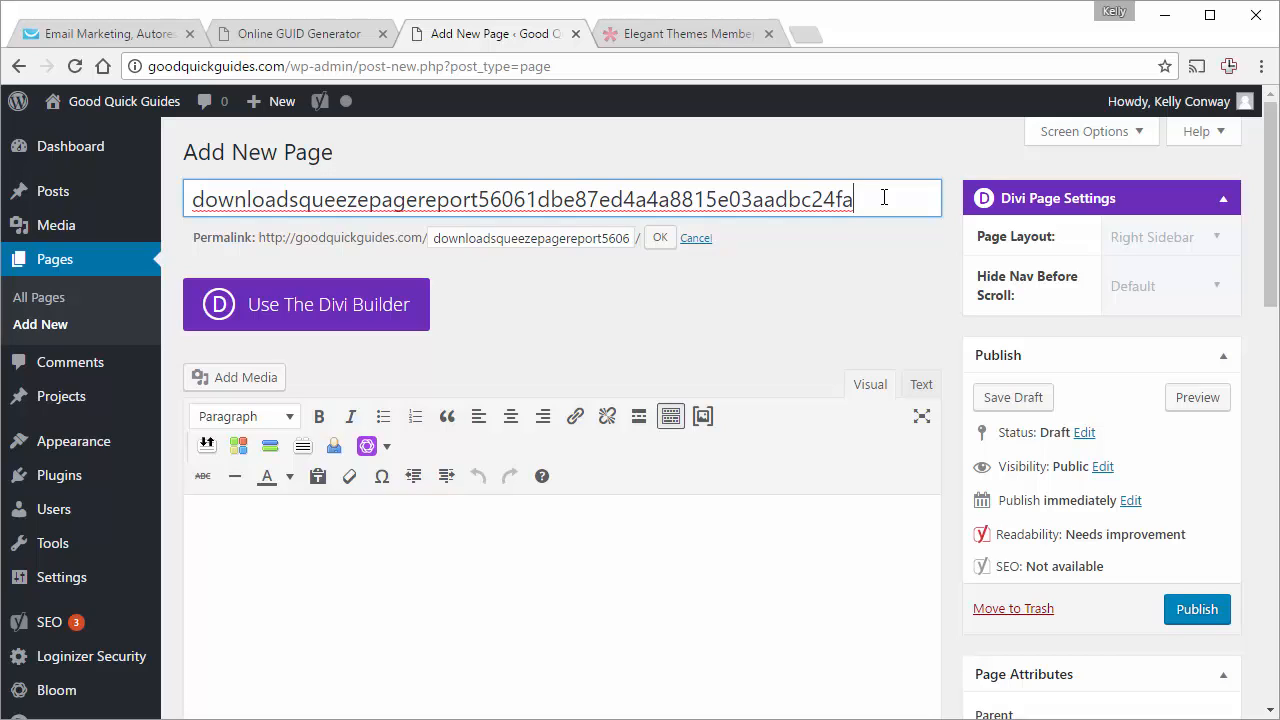
click(651, 244)
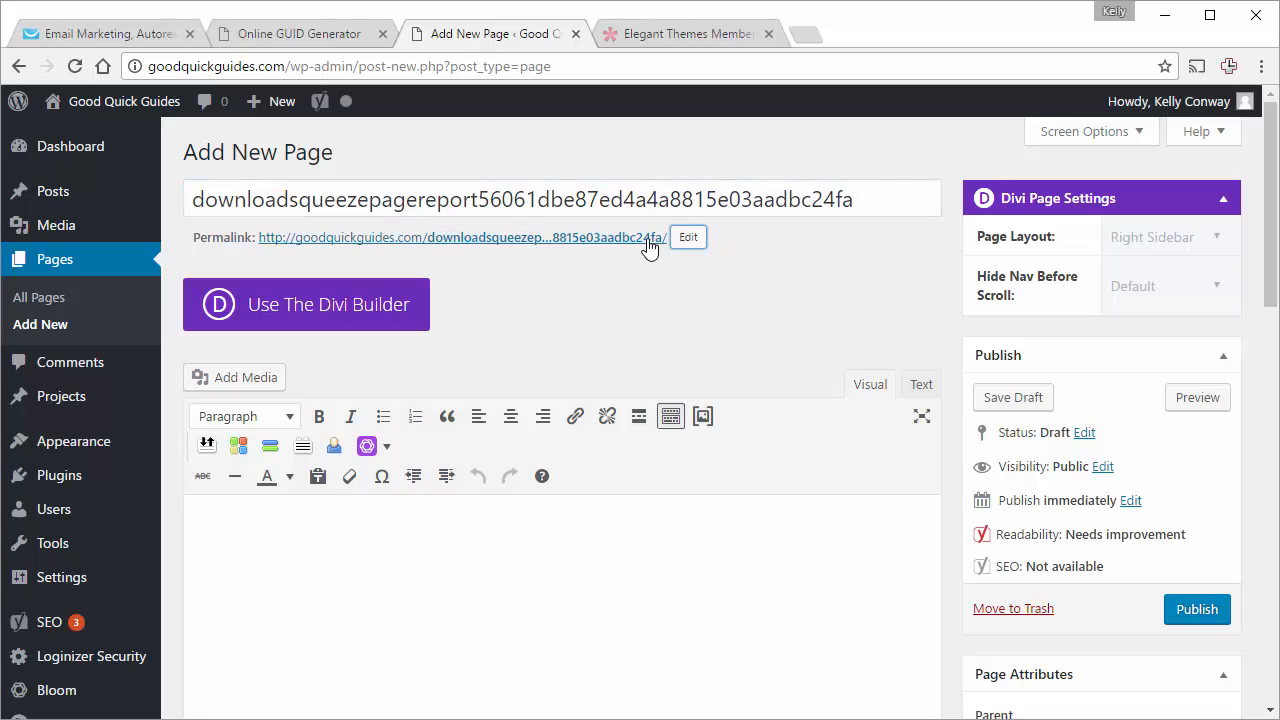
Replace the page title with "Download Squeeze Page Report"
click(921, 190)
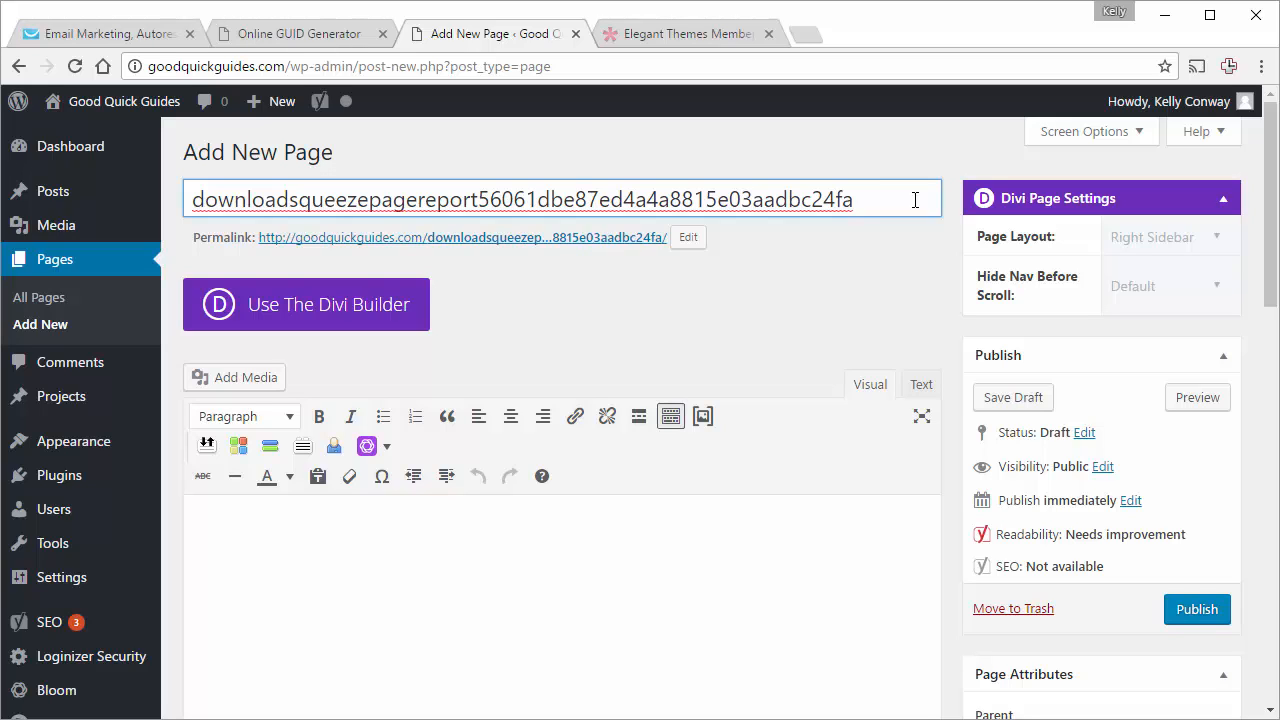
key(shift+Left)
key(shift+Left)
key(shift+Left)
key(shift+Left)
key(shift+Left)
key(shift+Left)
key(shift+Left)
key(shift+Left)
key(shift+Left)
key(shift+Left)
key(shift+Left)
key(shift+Left)
key(shift+Left)
key(shift+Left)
key(shift+Left)
key(shift+Left)
key(shift+Left)
key(shift+Left)
key(shift+Left)
key(shift+Left)
key(shift+Left)
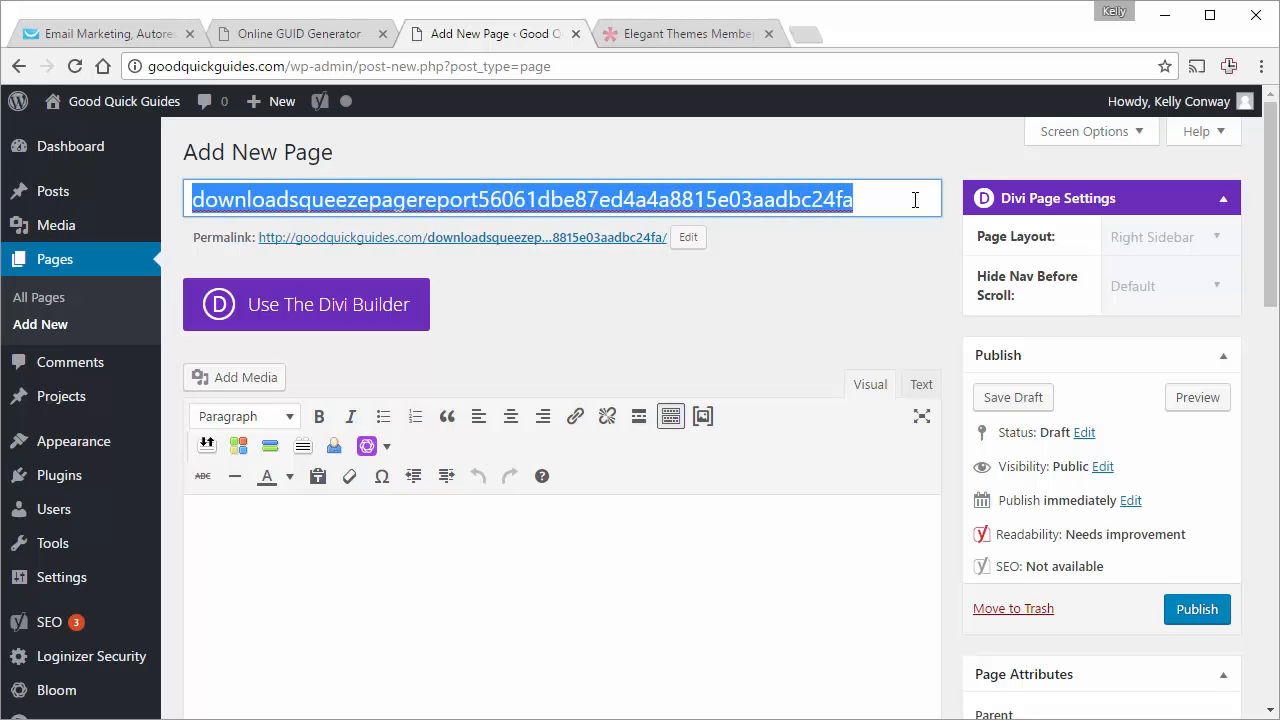
text(Download )
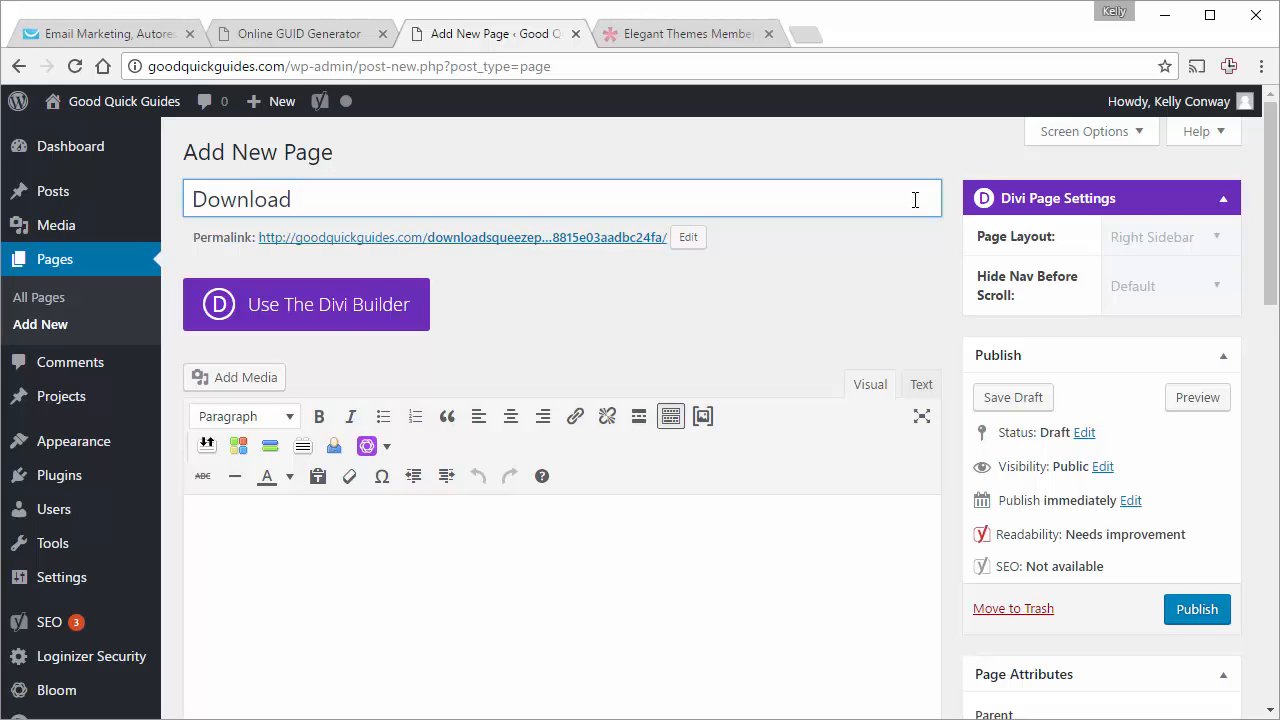
text(Squeeze Page)
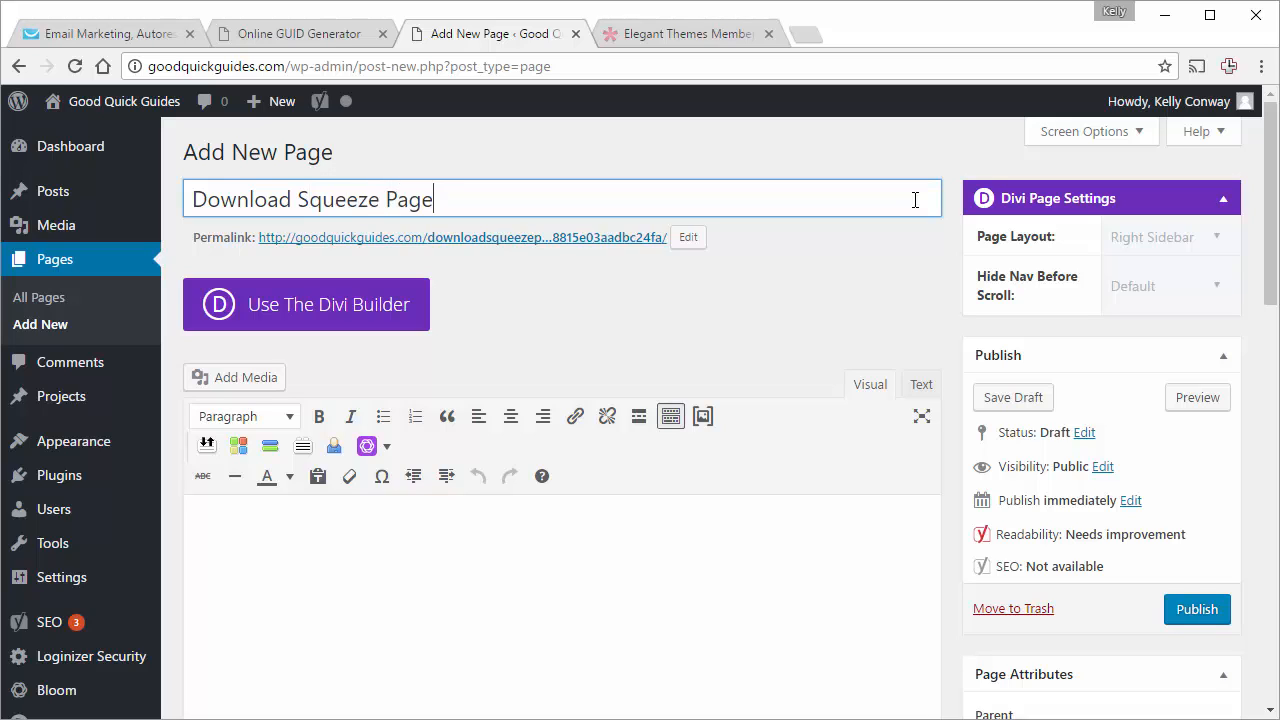
text( Report)
Insert the media library file GoodQuickGuides_CreateYourSqueezePageNow_9ijuygvf.pdf into the page body as a link
click(614, 594)
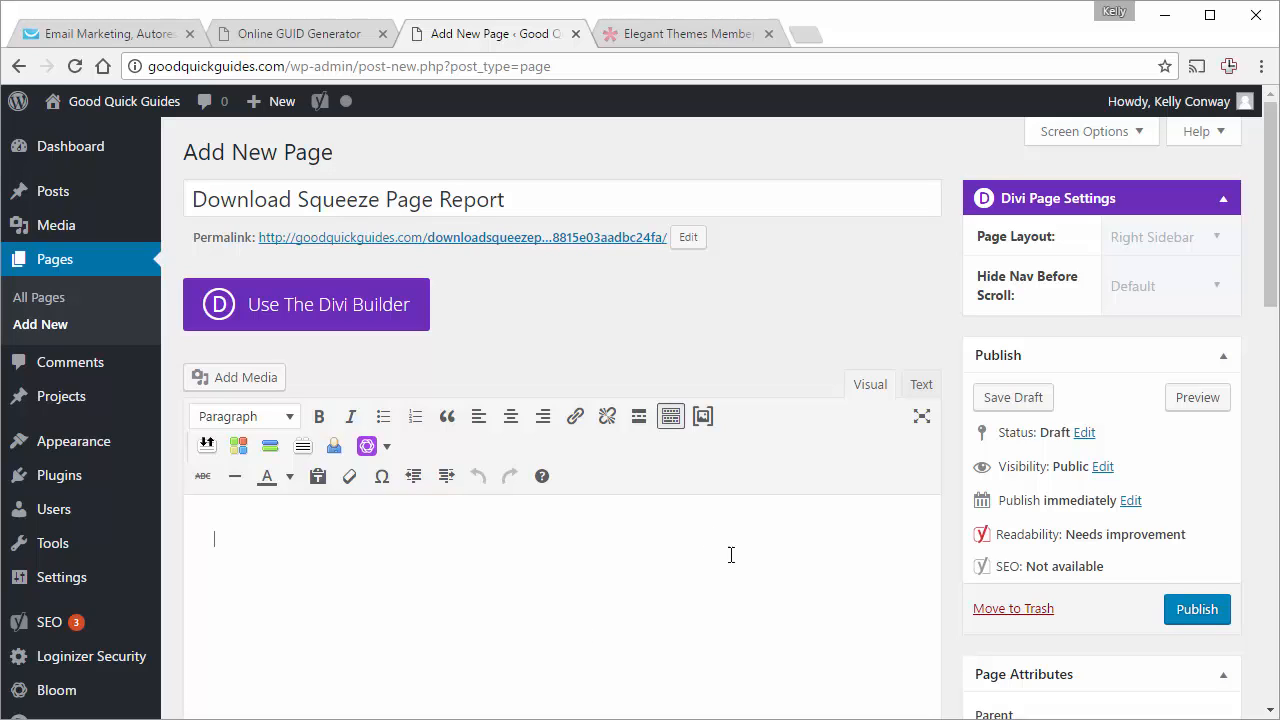
click(576, 418)
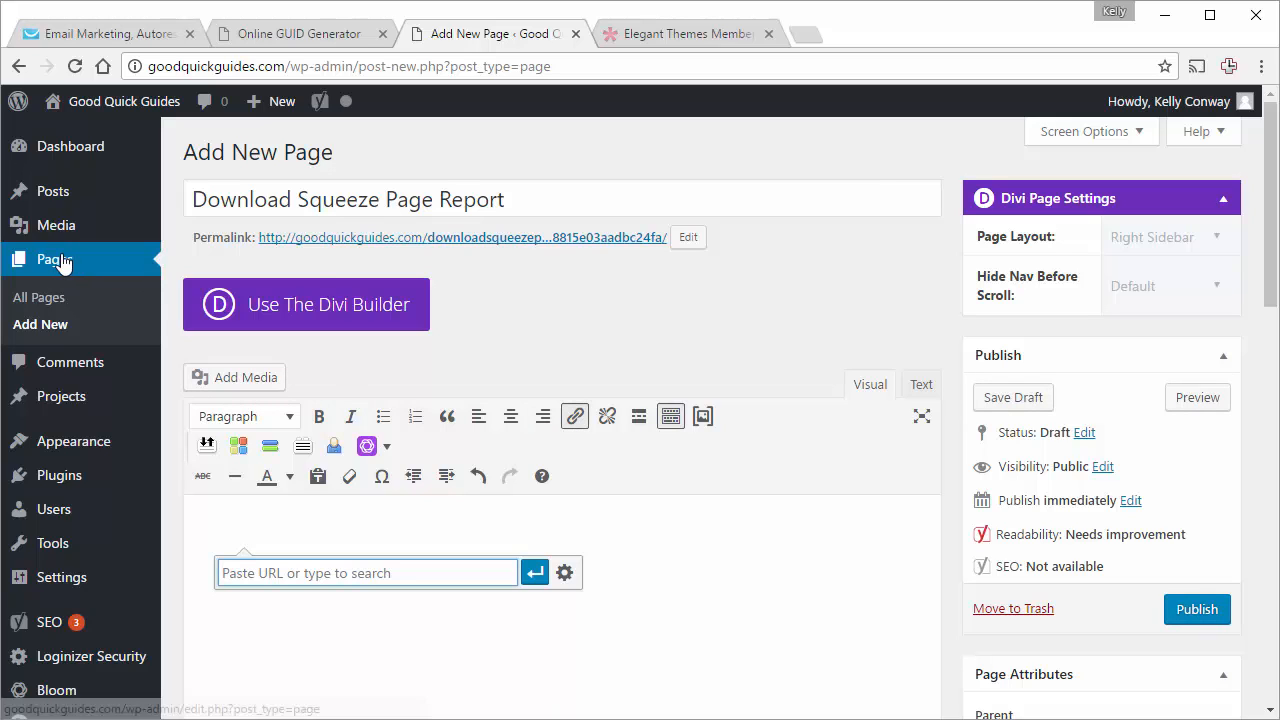
mouse_move(62, 238)
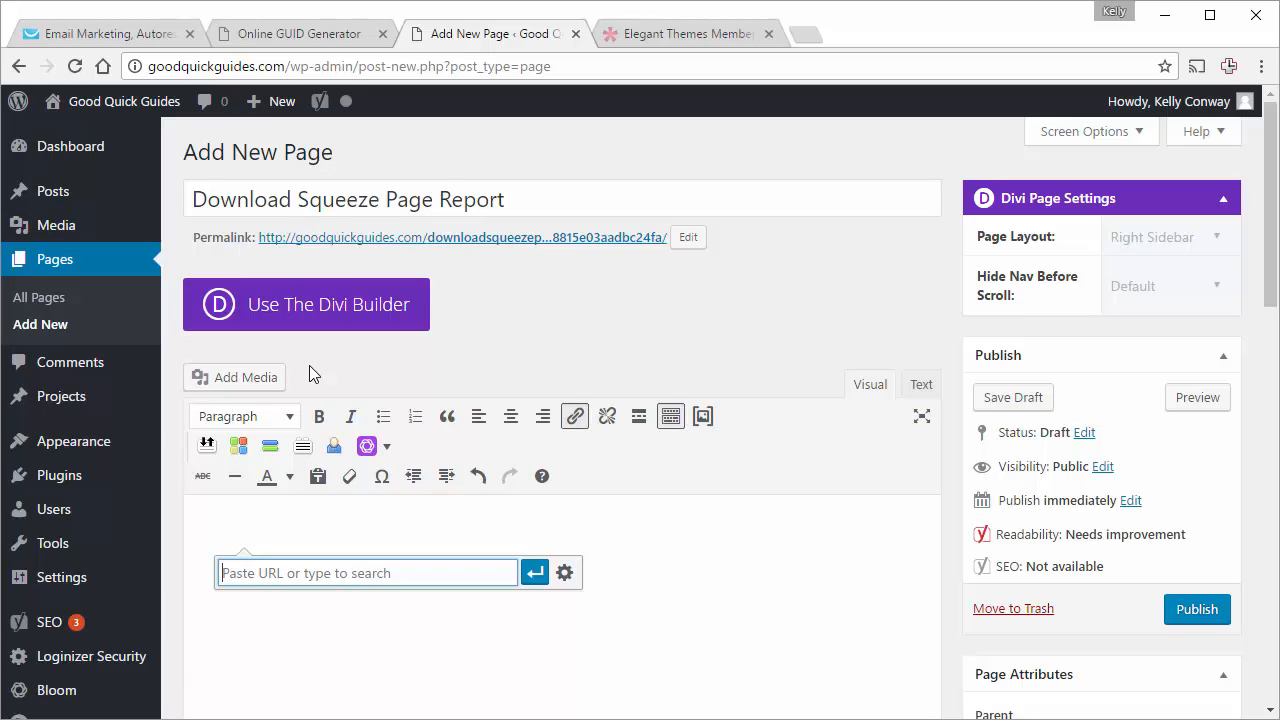
click(241, 386)
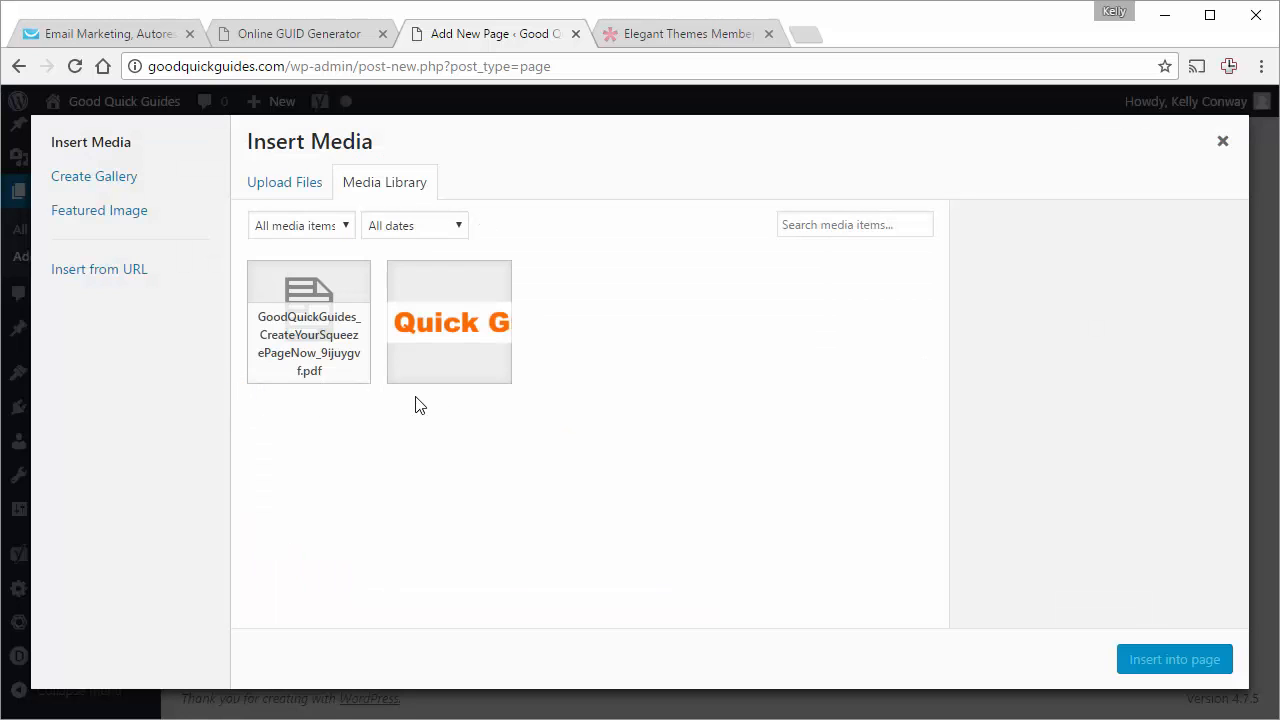
click(322, 325)
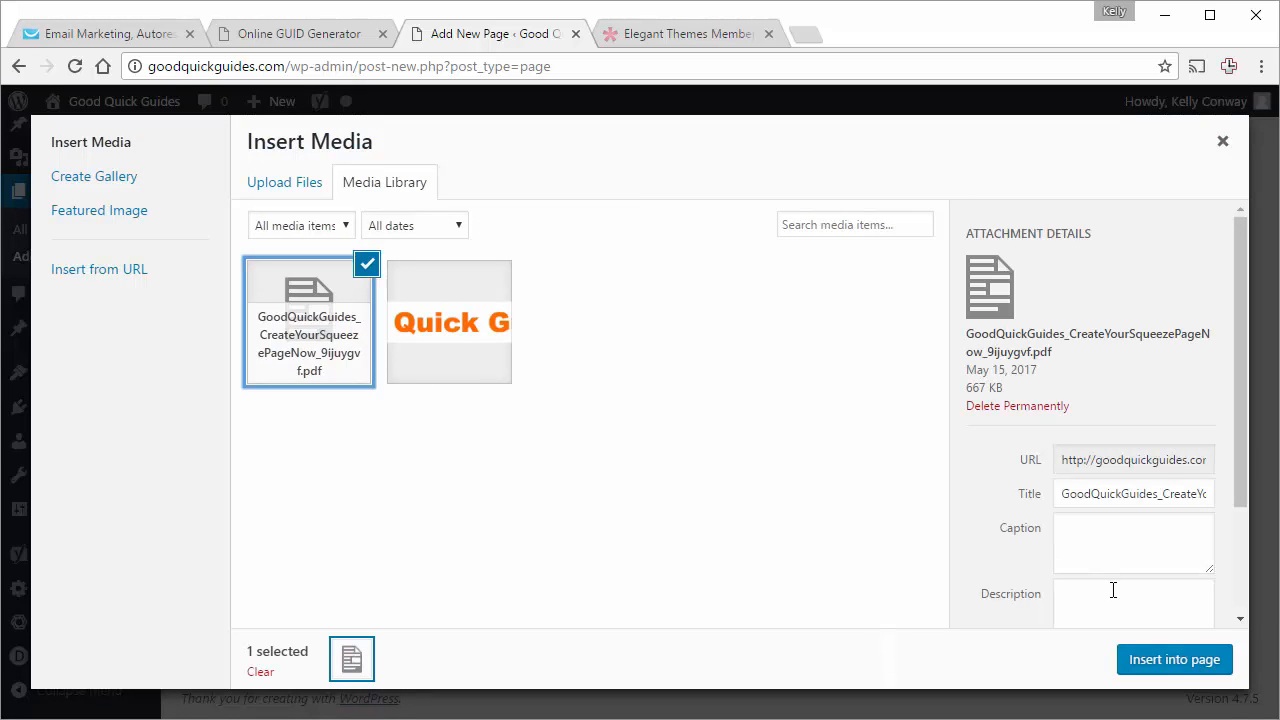
click(1173, 660)
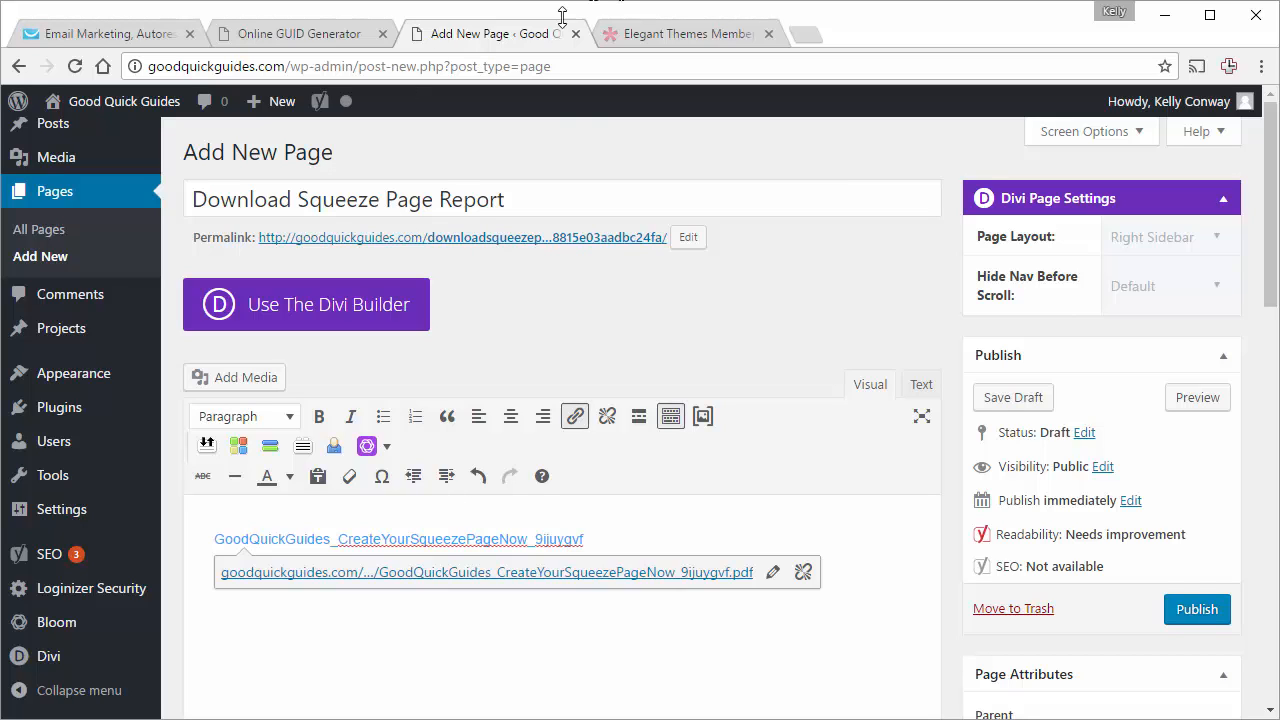
Open goodquickguides.com in a new browser tab and copy the "Download this free guide now to discover:" heading with its bullet list
click(811, 36)
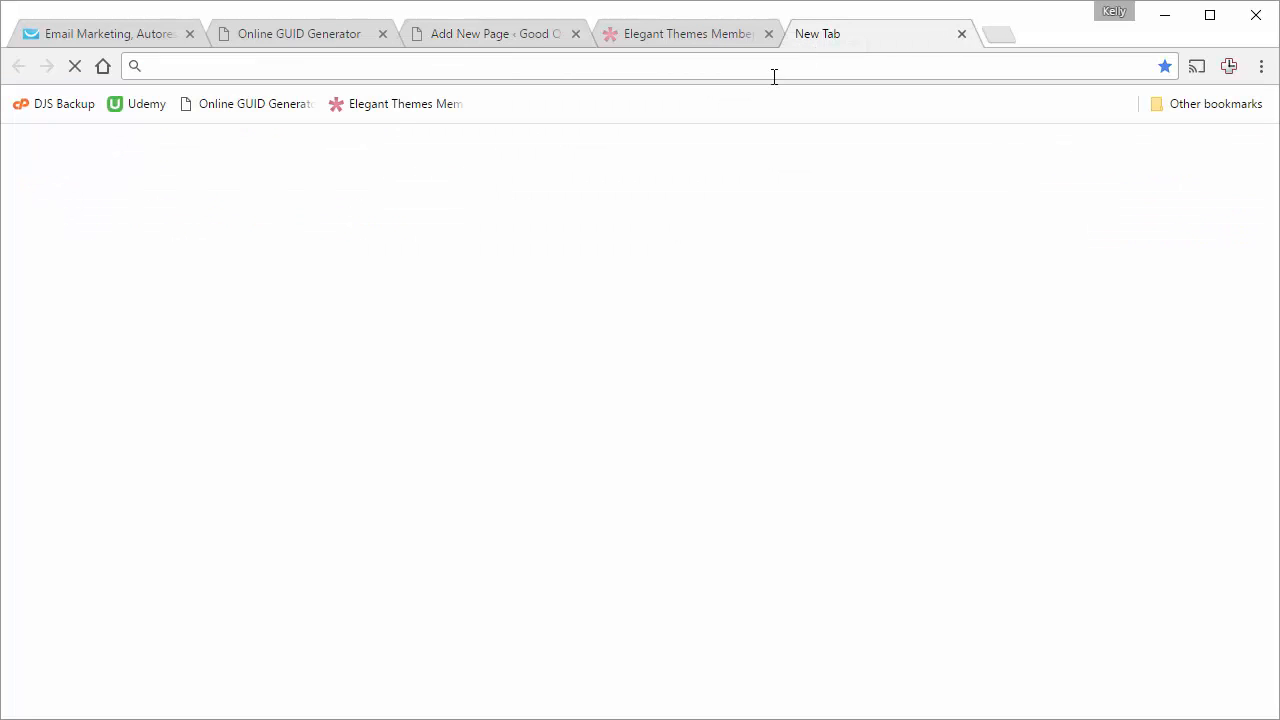
text(goodquickguides.com)
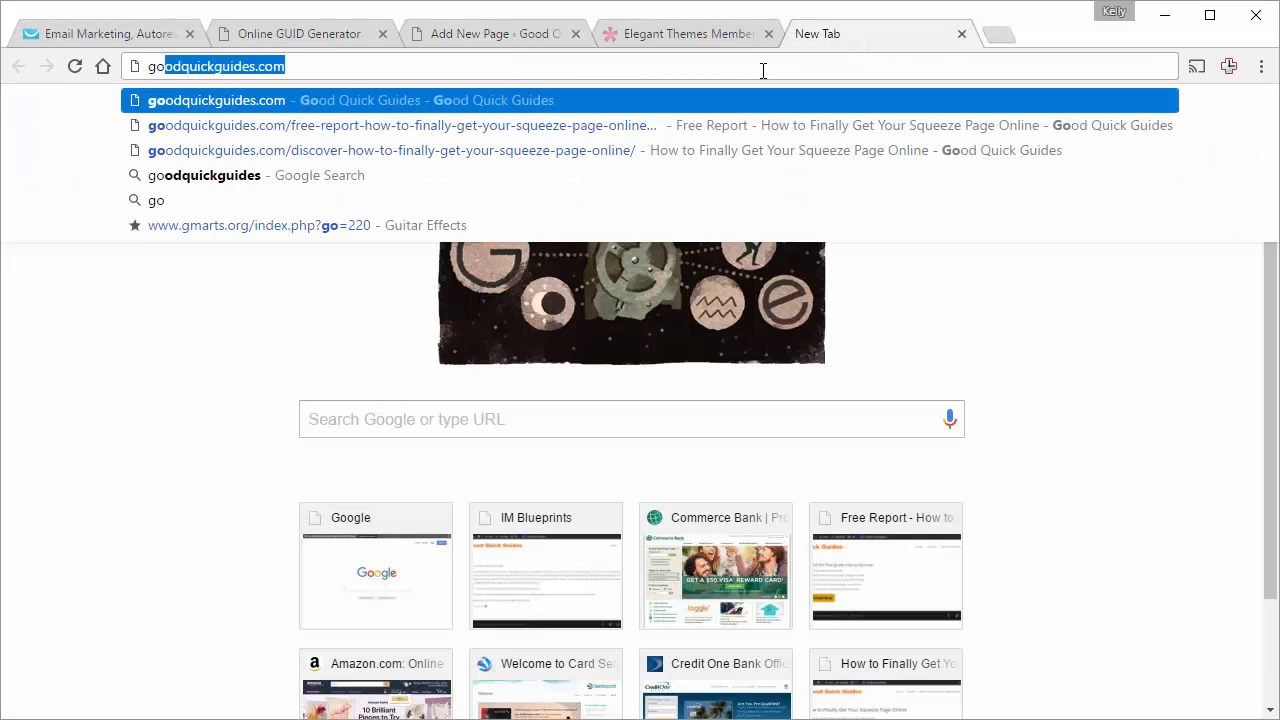
key(Return)
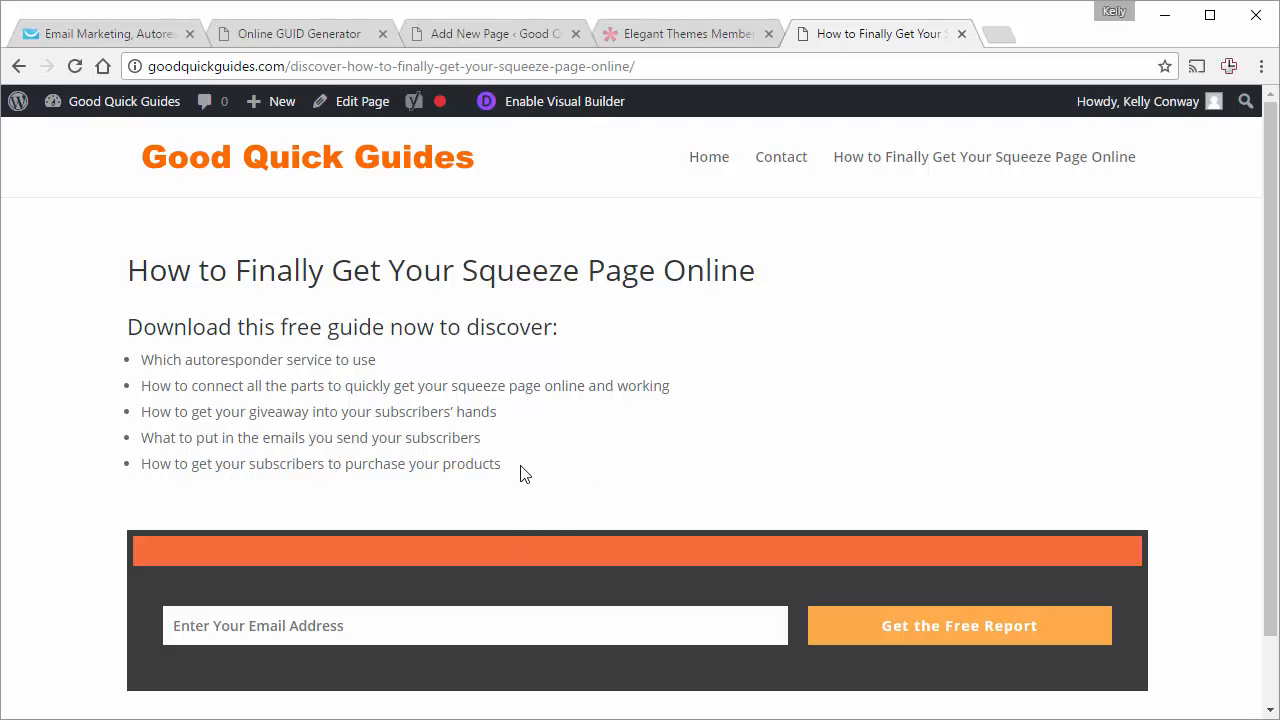
drag(500, 464, 132, 333)
key(ctrl+c)
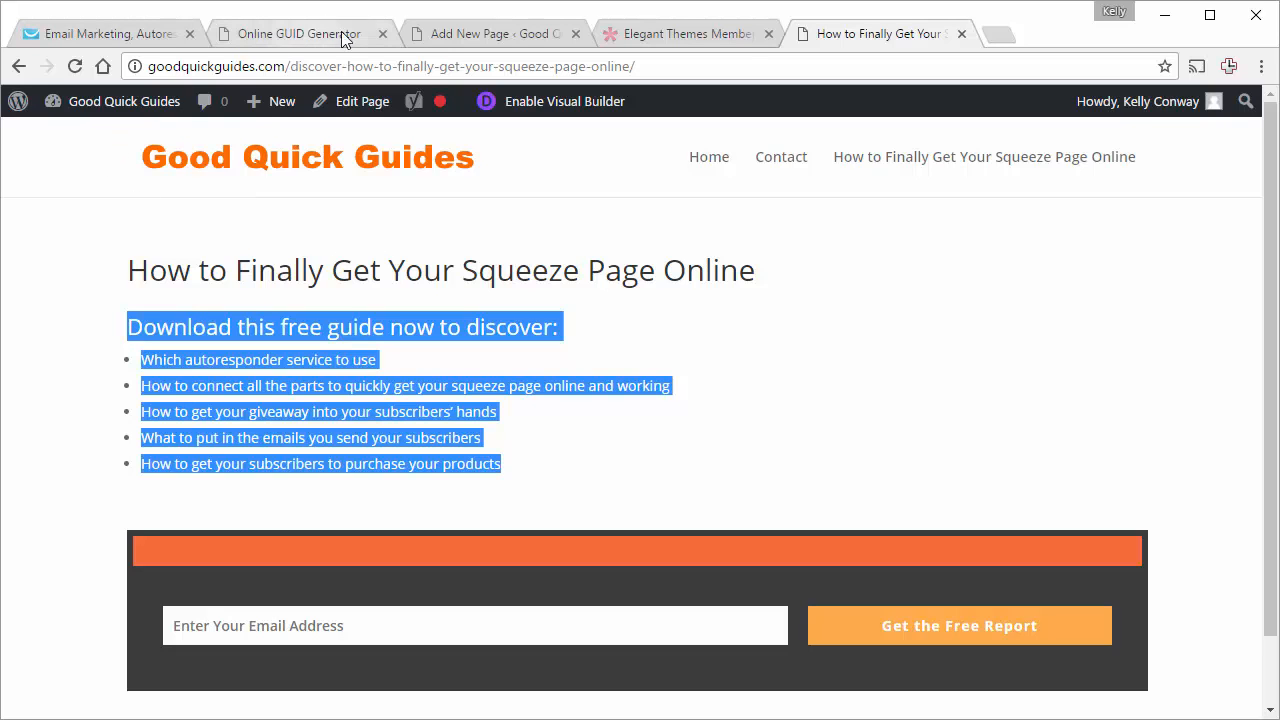
Paste the copied heading and bullet list above the PDF link in the new page's body
click(474, 33)
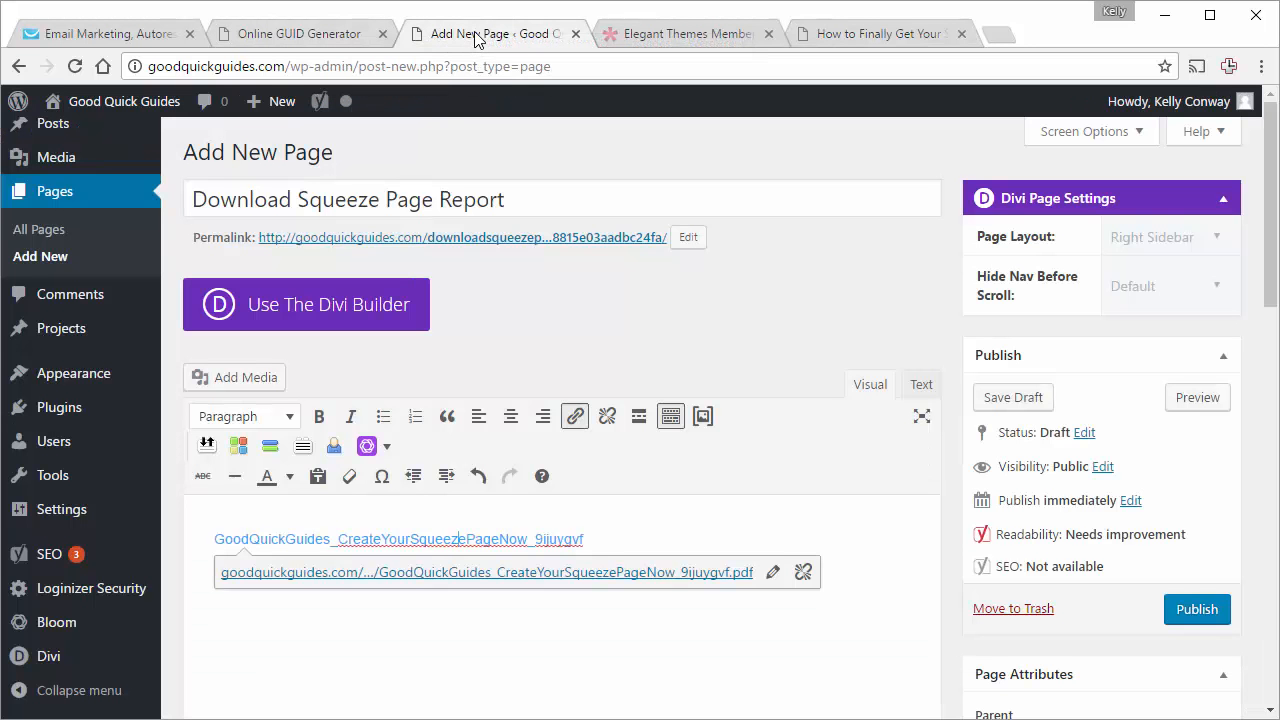
click(350, 530)
click(207, 539)
key(Return)
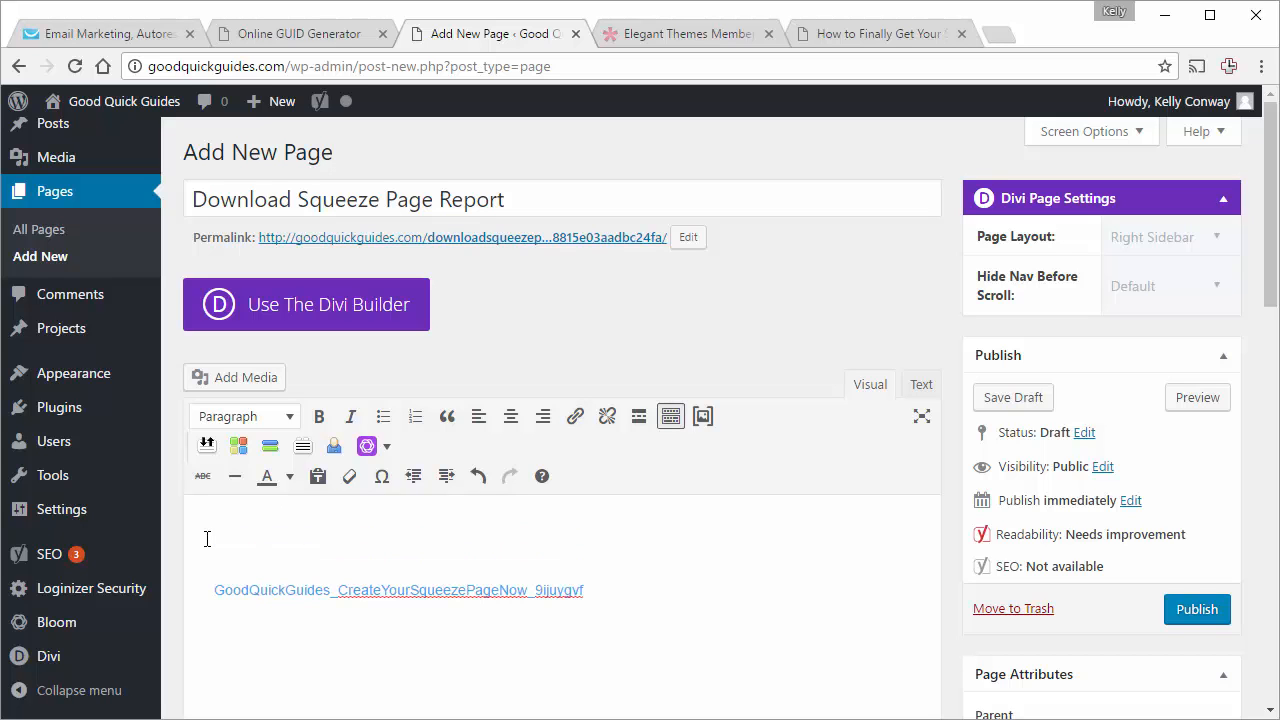
key(ctrl+v)
scroll(207, 539, down, 1)
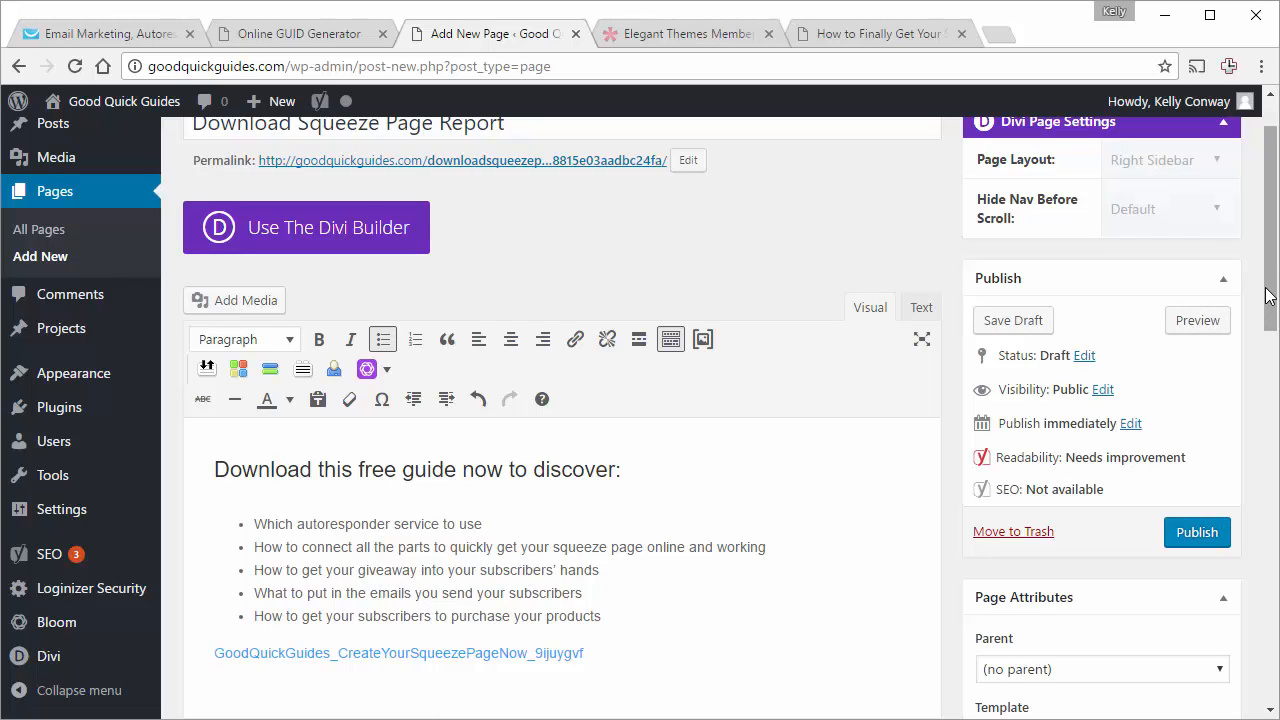
Publish the Download Squeeze Page Report page and view it on the live site
drag(1271, 285, 1275, 190)
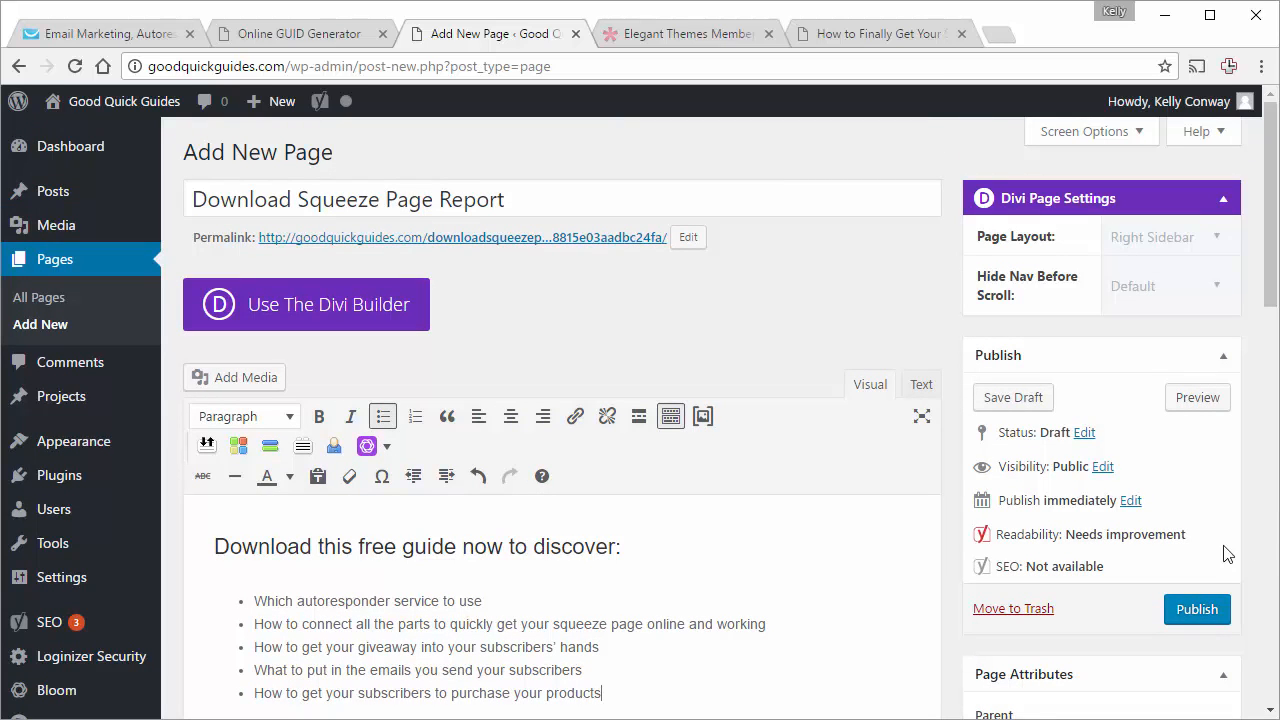
click(1197, 612)
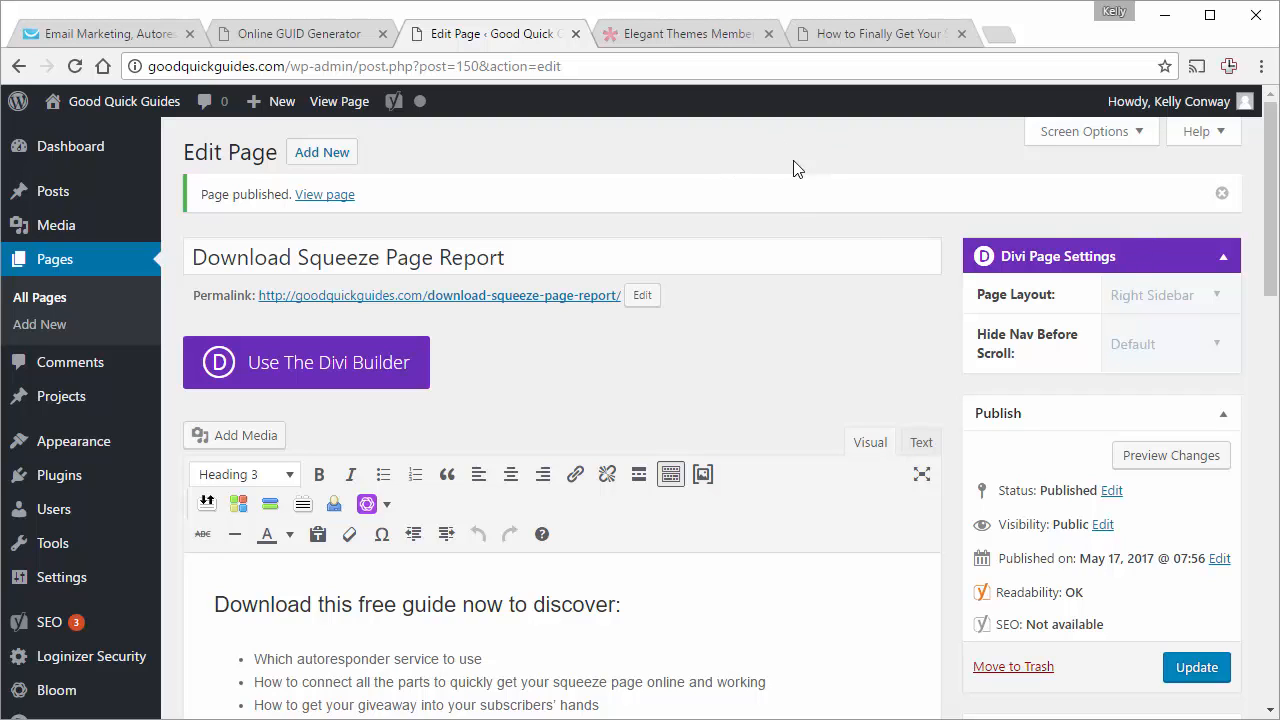
click(322, 197)
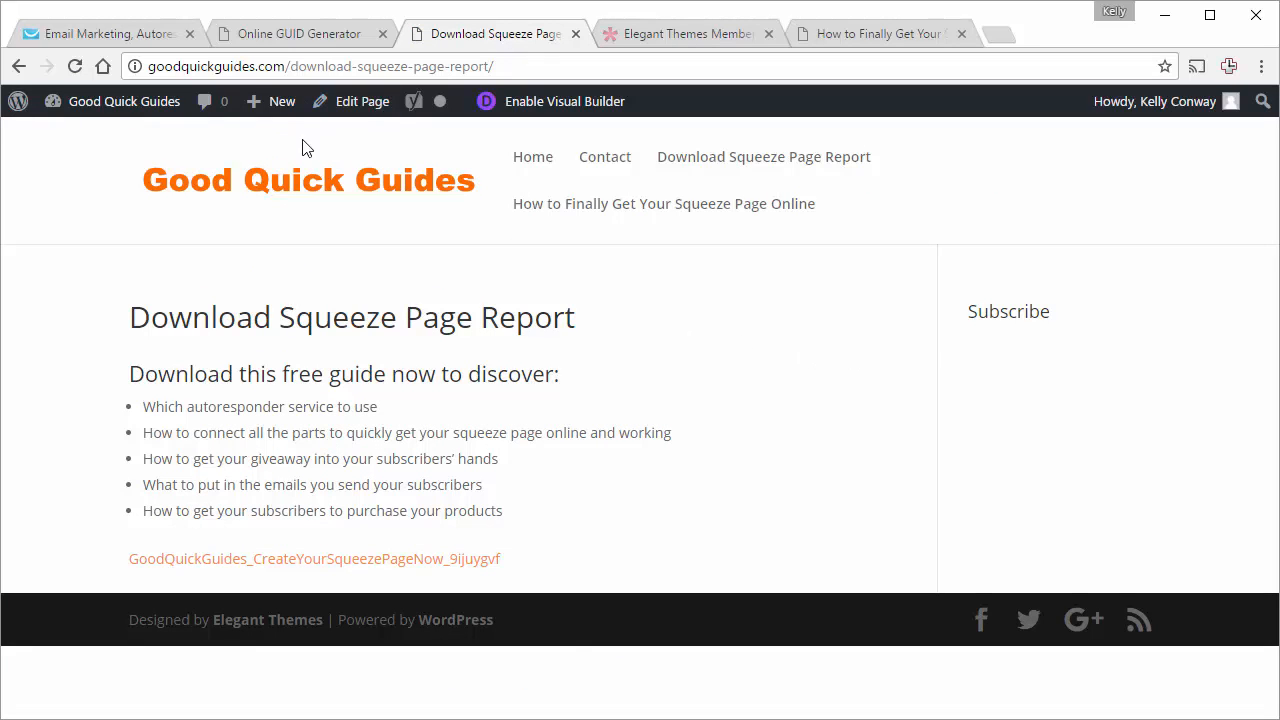
Open the Divi theme options from the site's WordPress dashboard
click(773, 167)
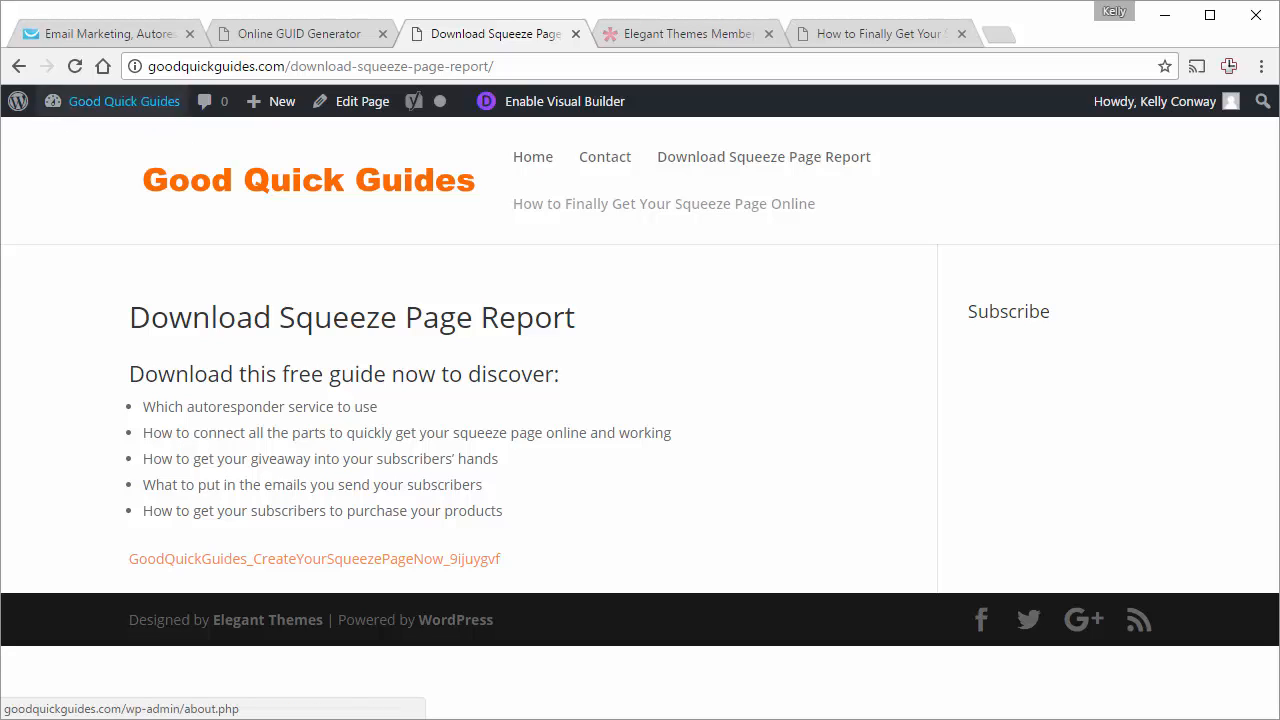
mouse_move(15, 108)
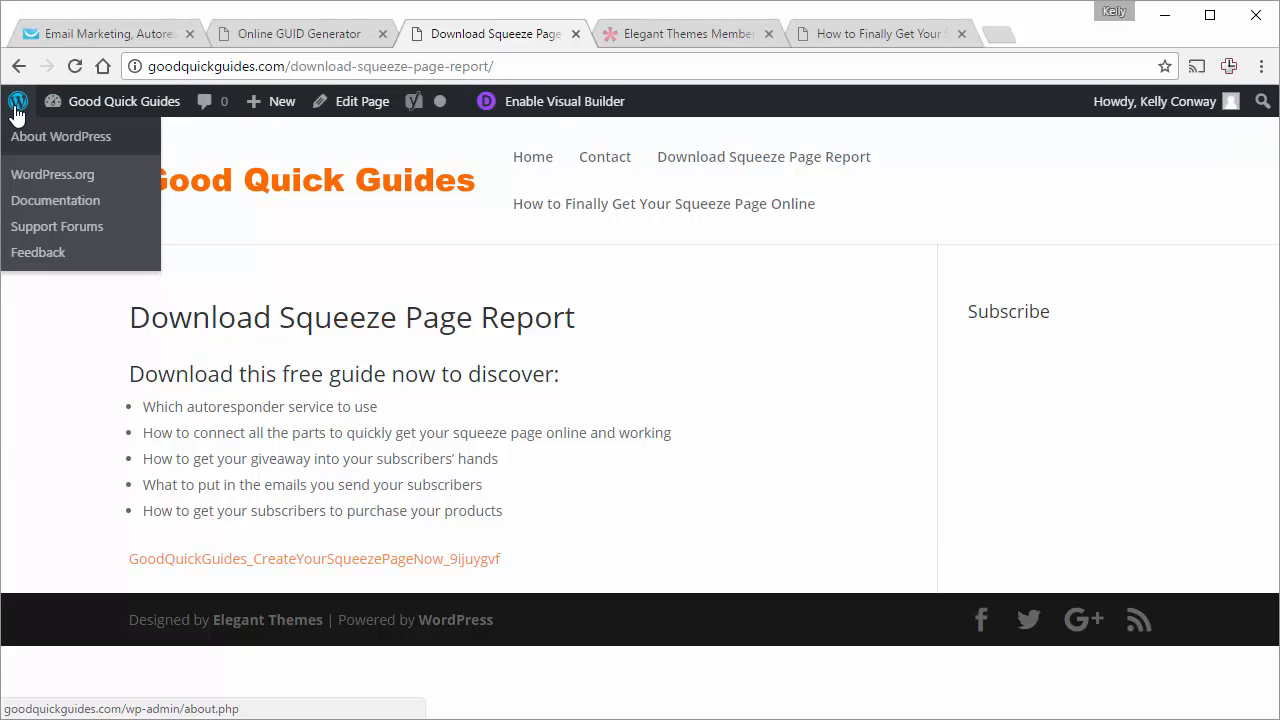
mouse_move(100, 123)
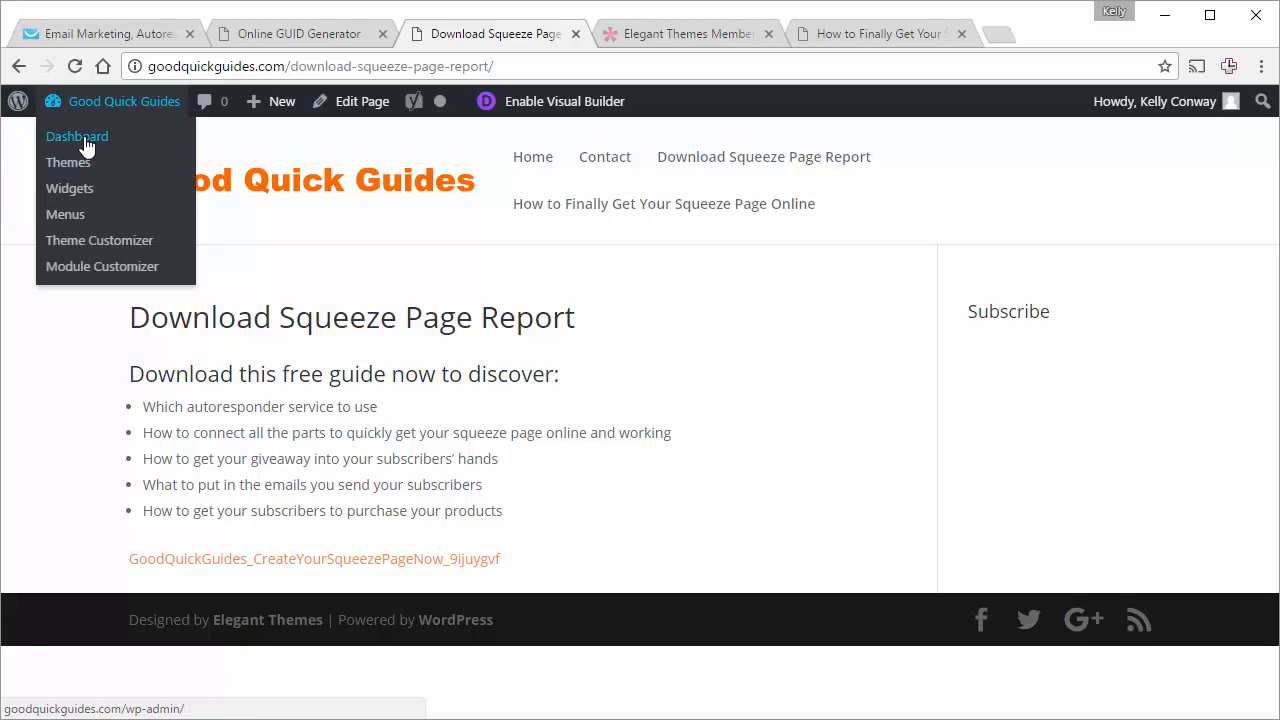
click(86, 145)
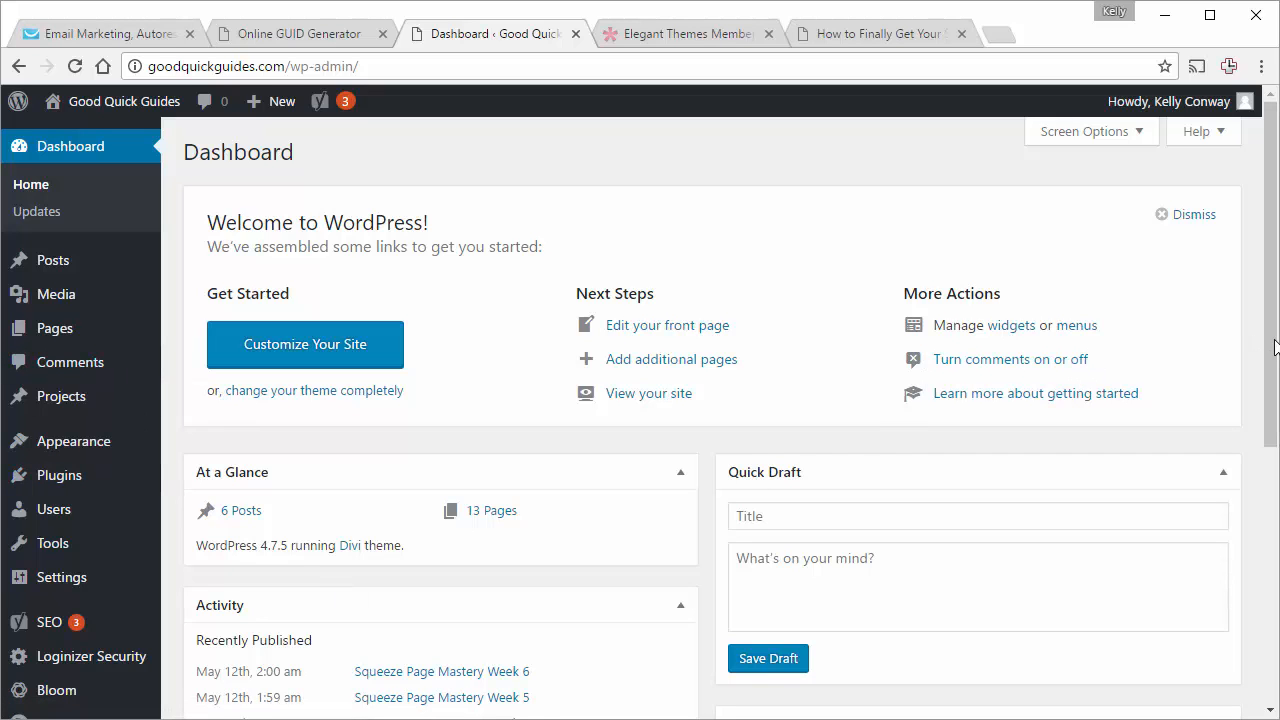
drag(1276, 343, 1276, 572)
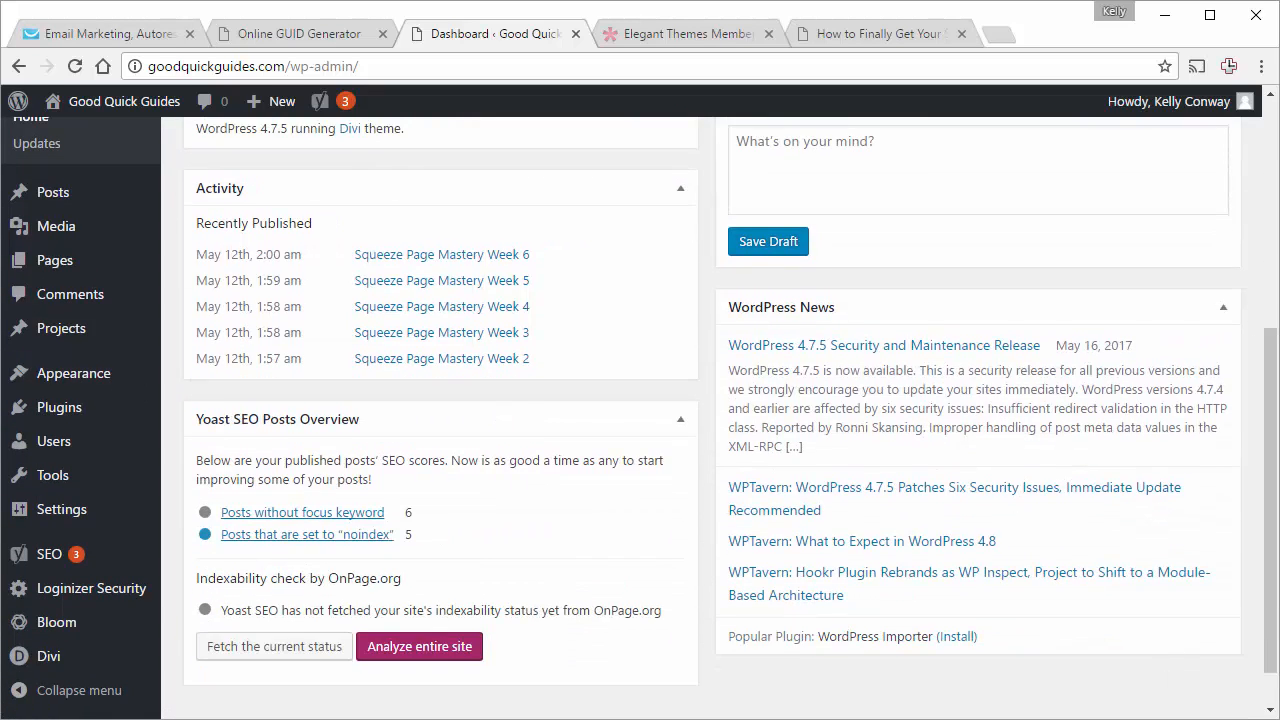
click(64, 662)
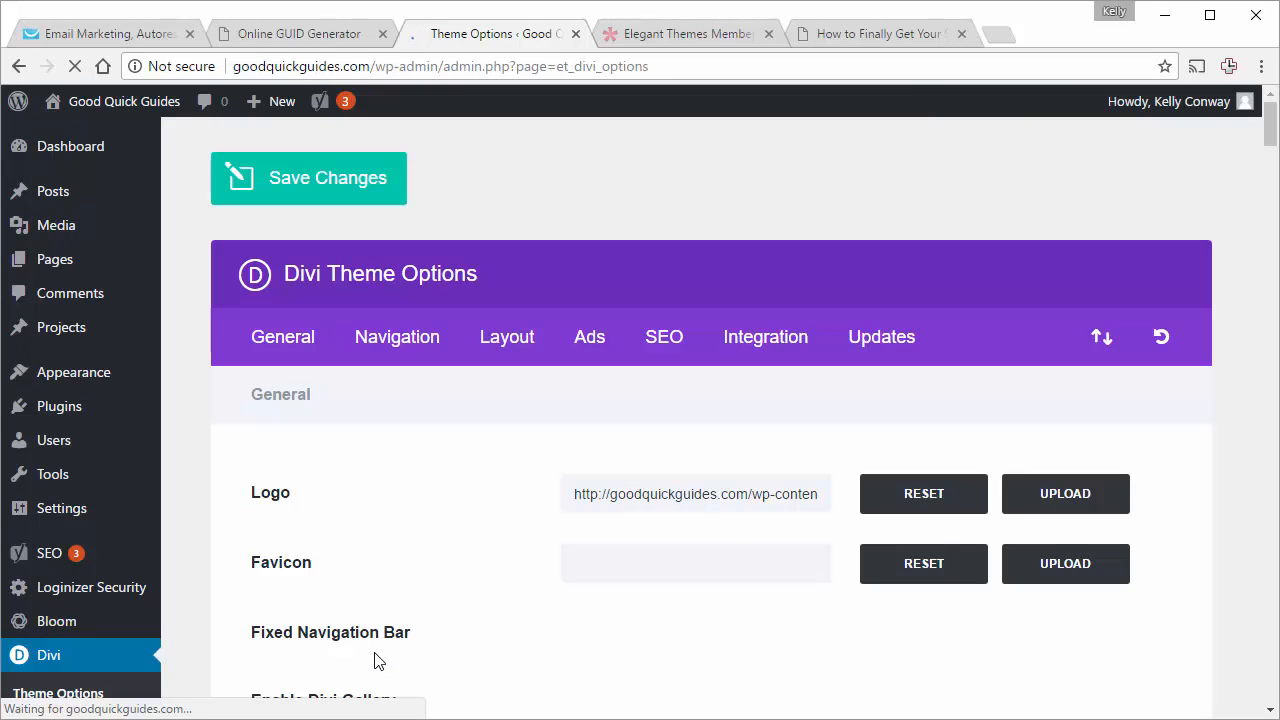
Exclude the Download Squeeze Page Report page from the navigation bar in the Divi navigation settings and save the changes
click(415, 338)
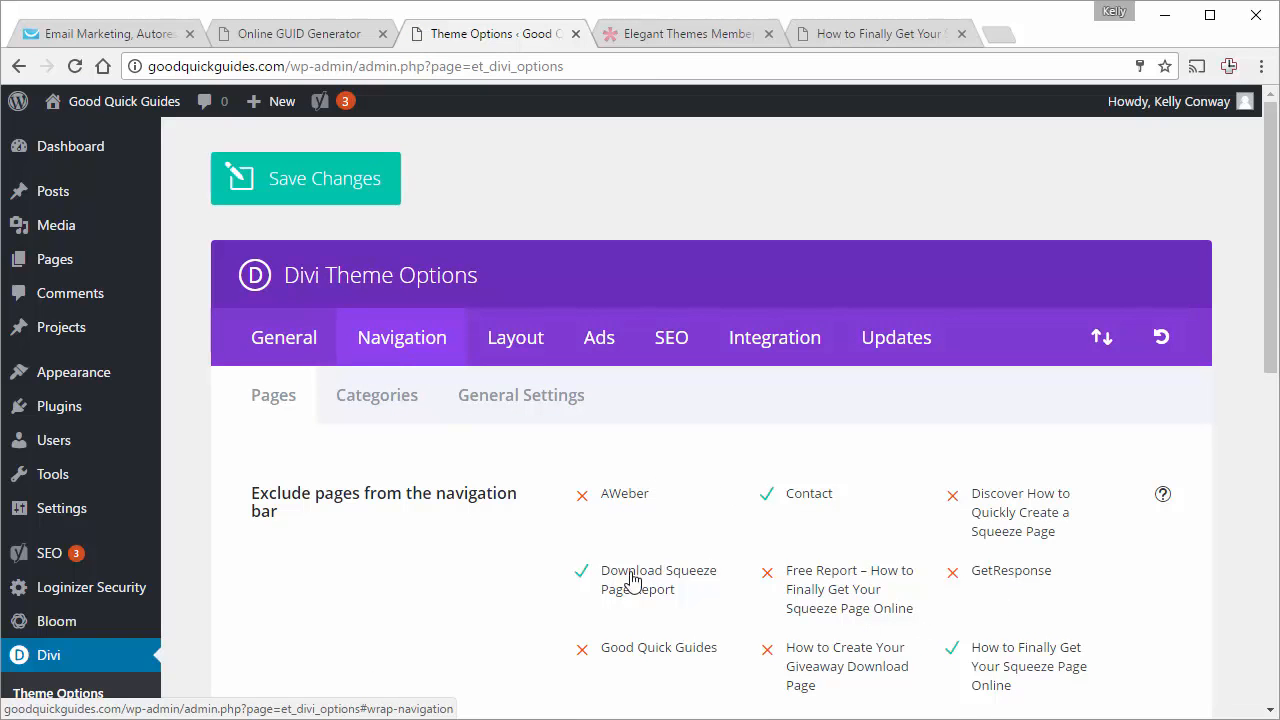
click(583, 577)
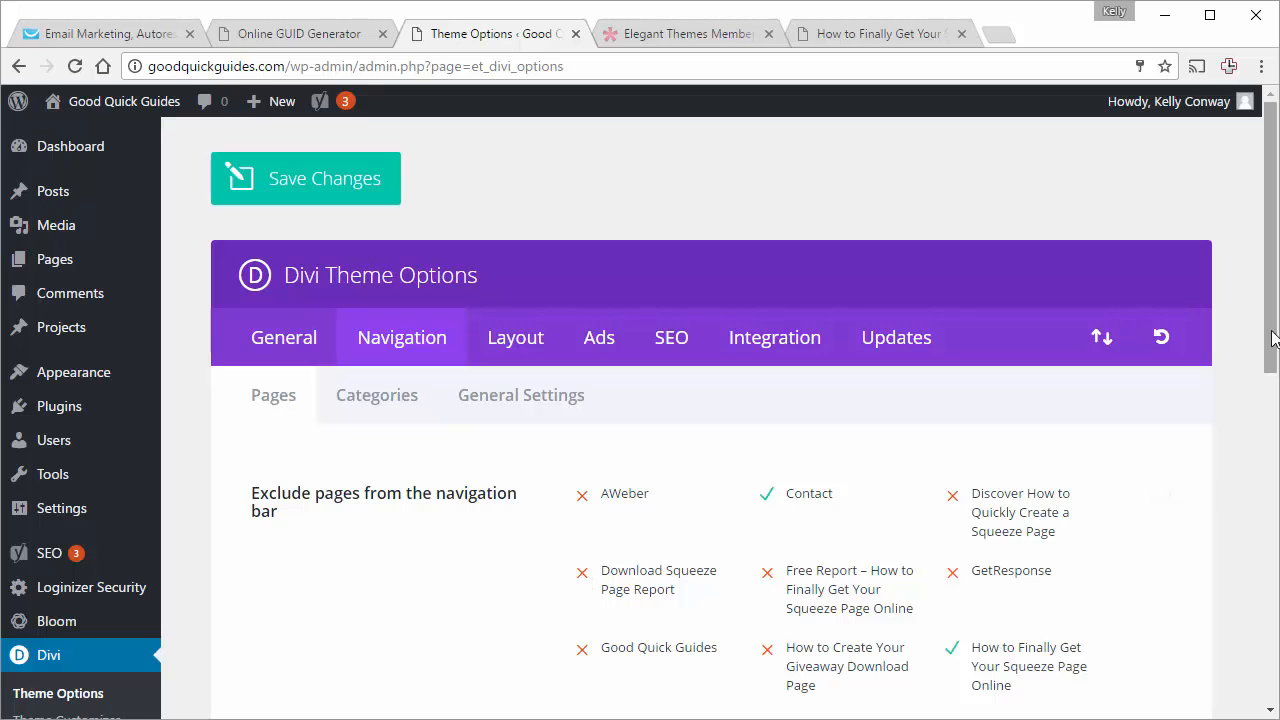
drag(1271, 338, 1250, 688)
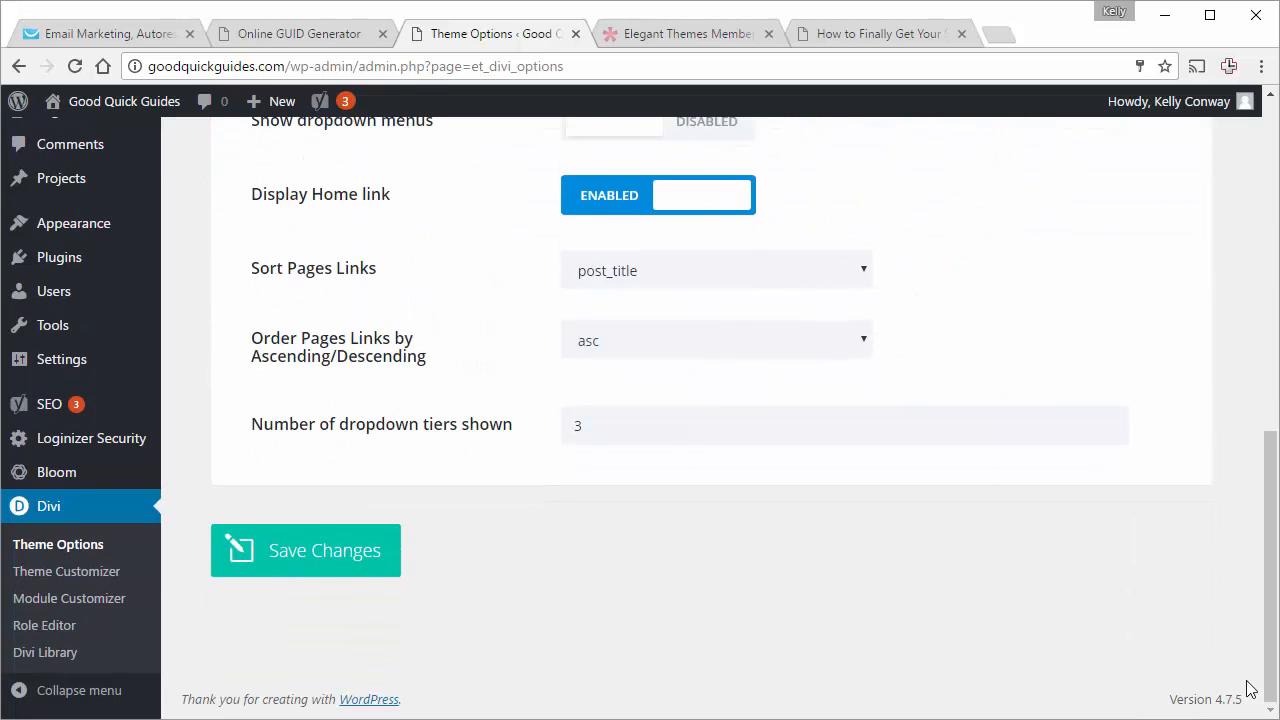
click(358, 578)
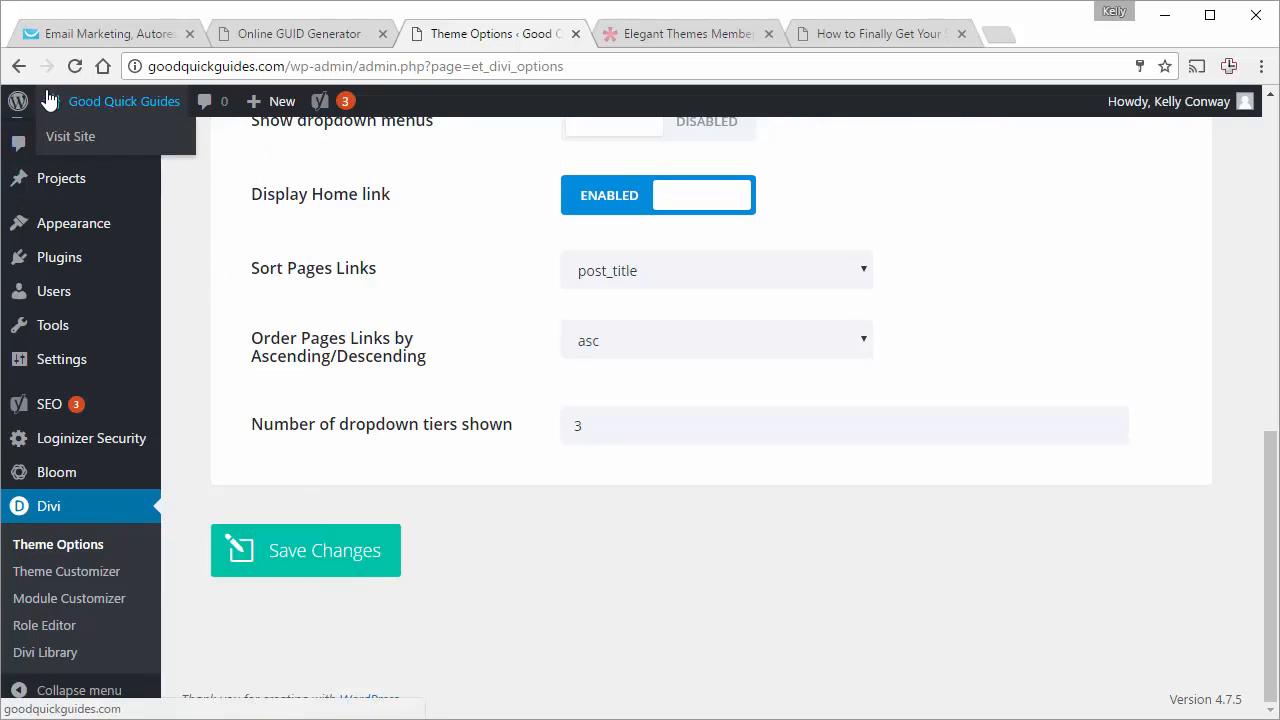
Return to the live Download Squeeze Page Report page and reload it to check the navigation bar
click(19, 67)
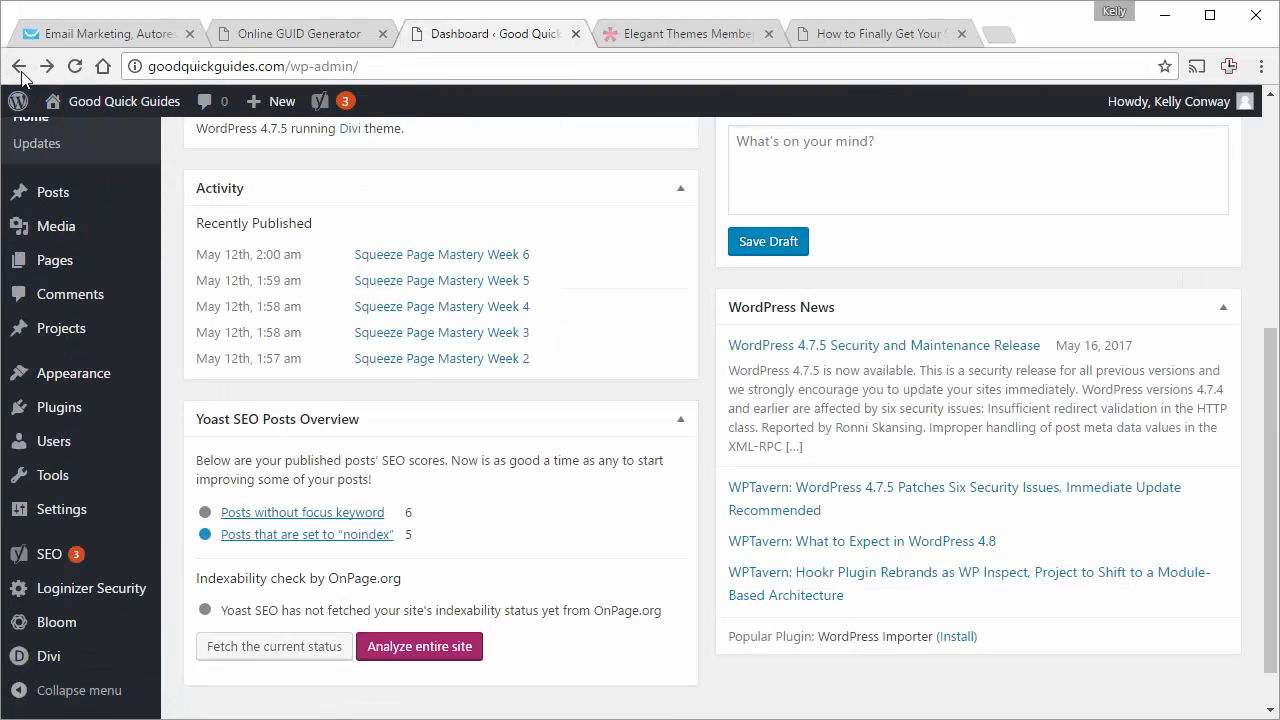
click(19, 67)
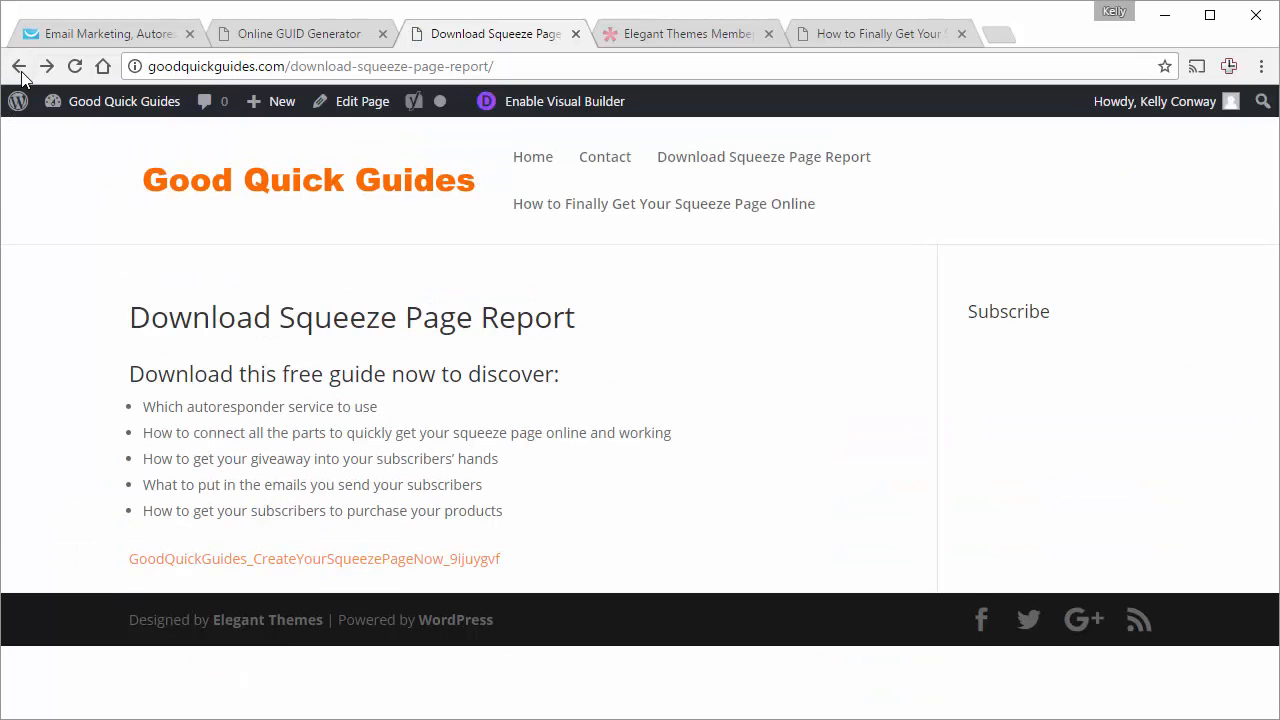
click(75, 67)
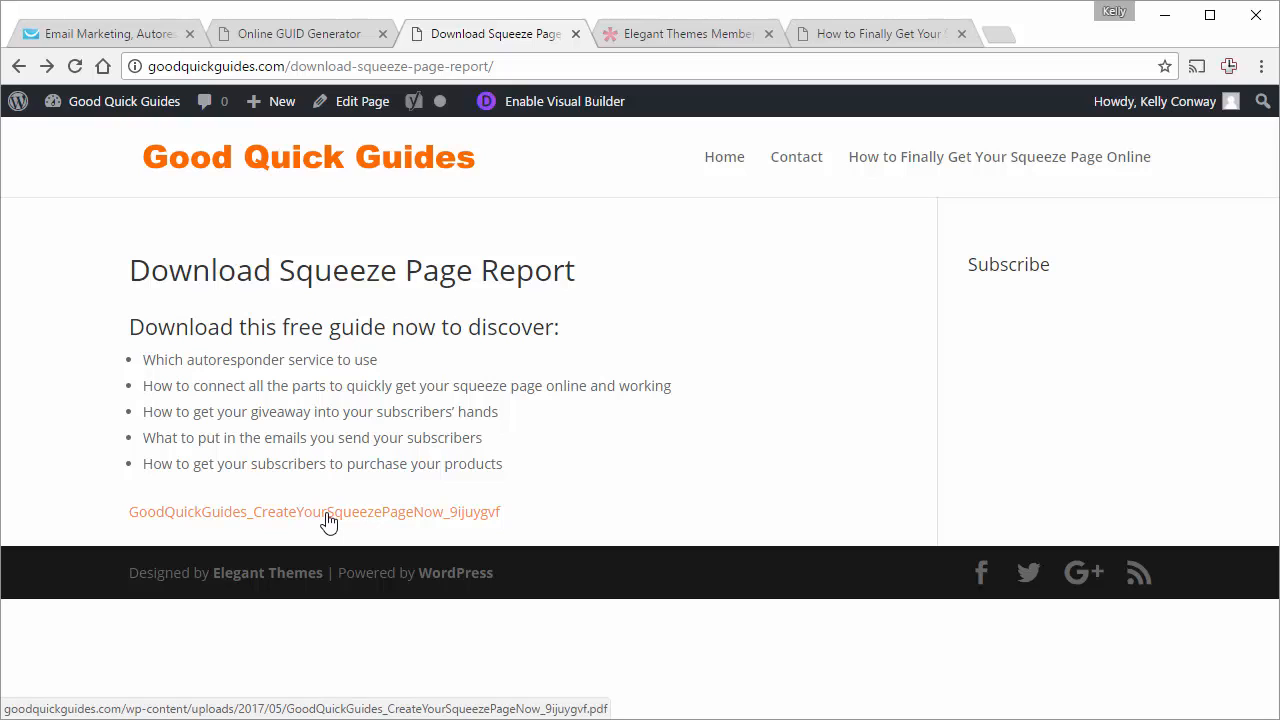
Open goodquickguides.com/free-report-how-to-finally-get-your-squeeze-page-online-98uy65sdfsjuh6/, view the PDF behind its Download Now link, and close the PDF
click(610, 65)
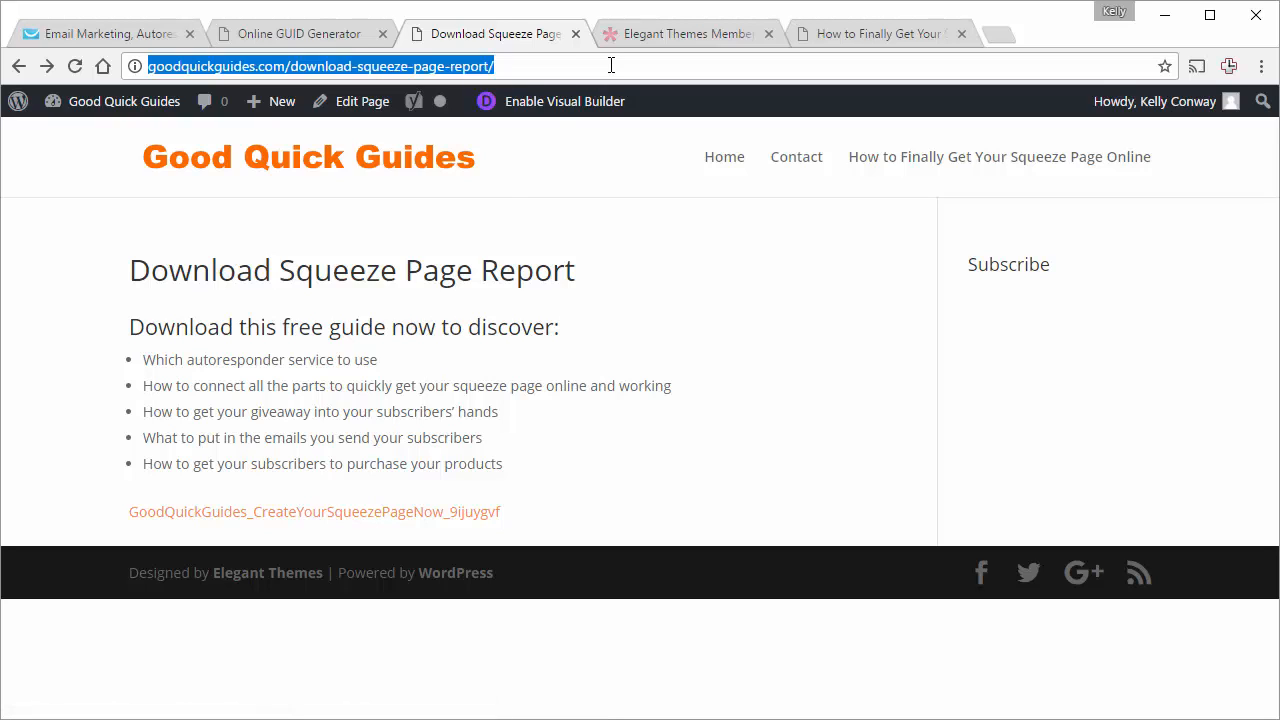
click(611, 65)
key(BackSpace)
key(BackSpace)
key(BackSpace)
key(BackSpace)
key(BackSpace)
key(BackSpace)
key(BackSpace)
key(BackSpace)
key(BackSpace)
key(BackSpace)
key(BackSpace)
key(BackSpace)
key(BackSpace)
key(BackSpace)
key(BackSpace)
key(BackSpace)
key(BackSpace)
key(BackSpace)
key(BackSpace)
key(BackSpace)
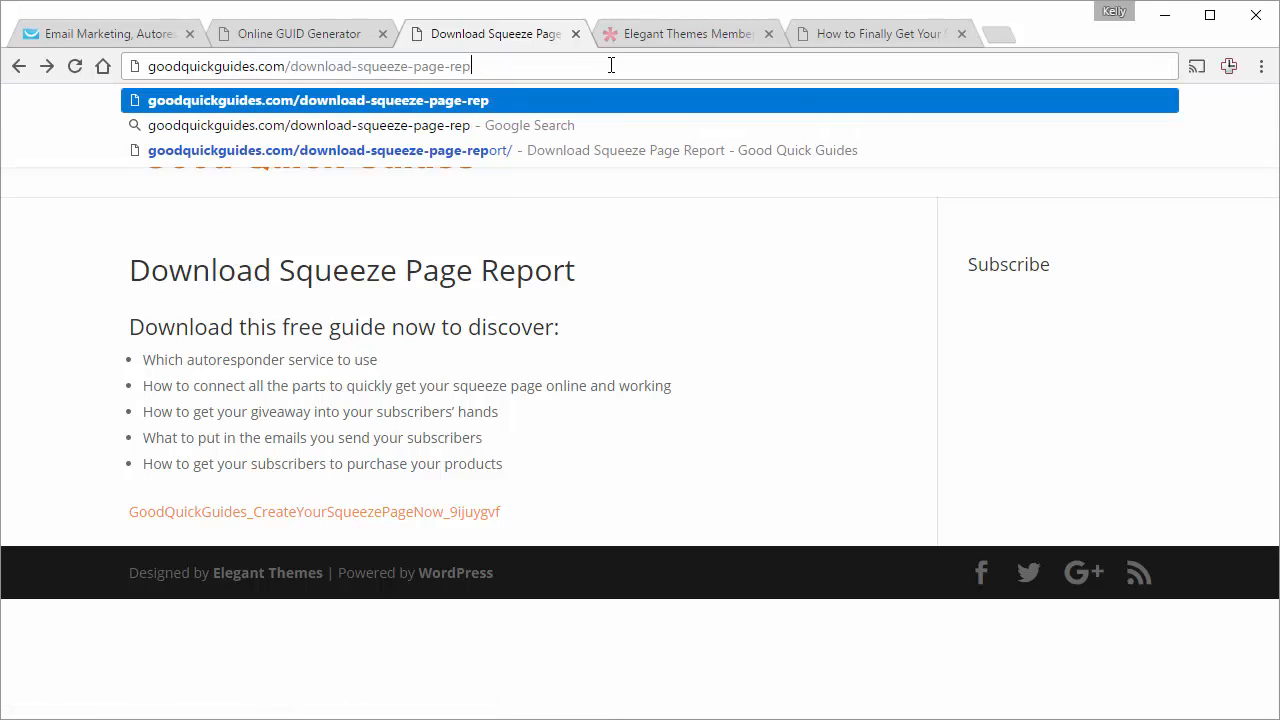
key(BackSpace)
key(BackSpace)
key(BackSpace)
key(BackSpace)
key(BackSpace)
key(BackSpace)
key(BackSpace)
key(BackSpace)
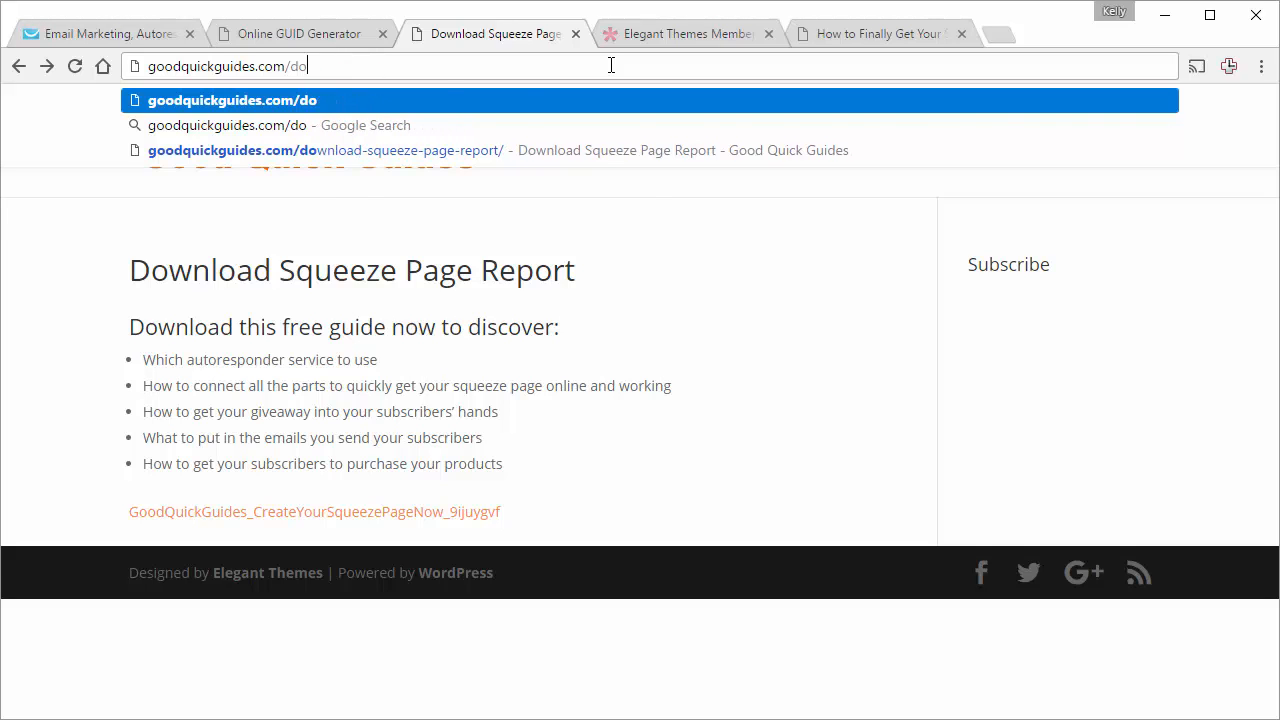
text(fr)
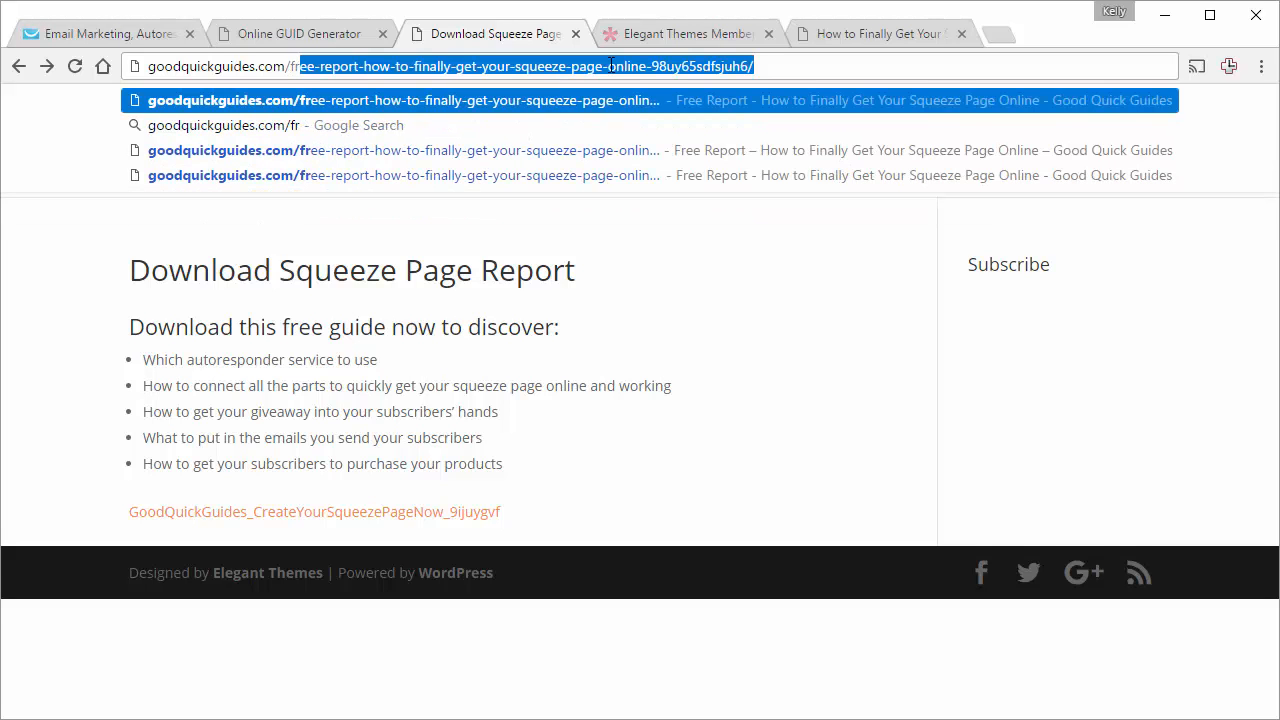
key(Return)
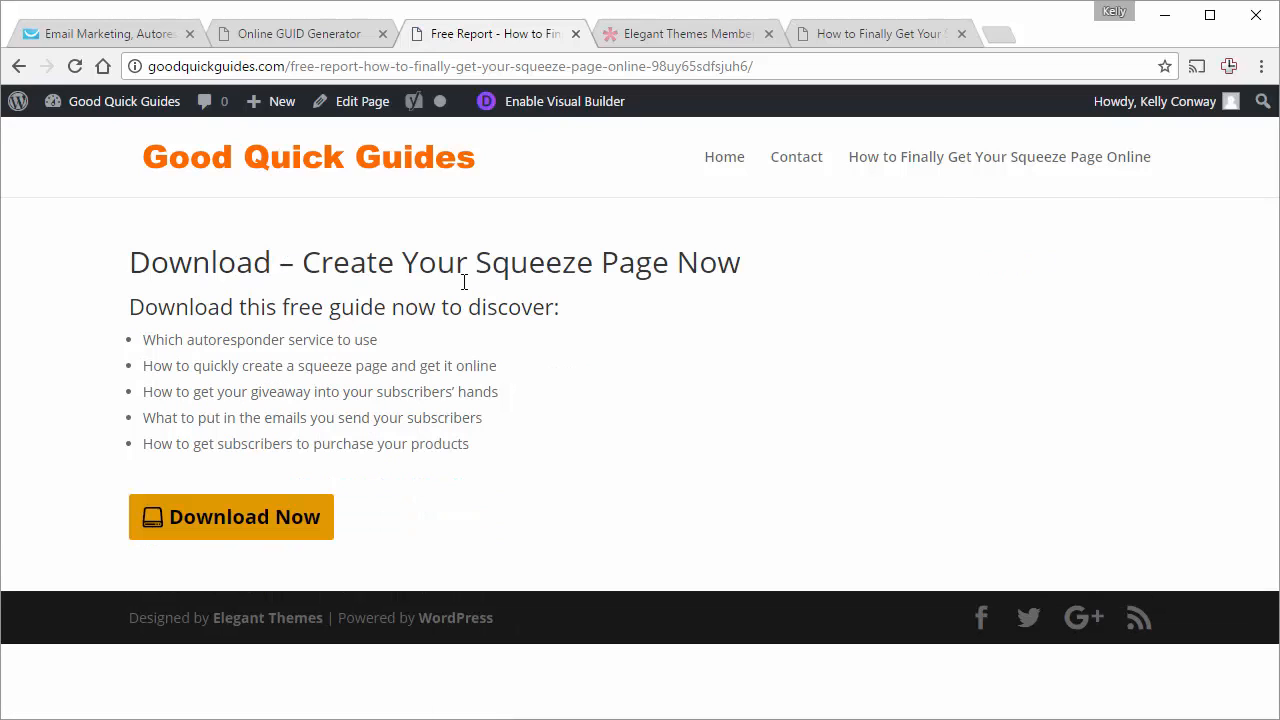
click(237, 528)
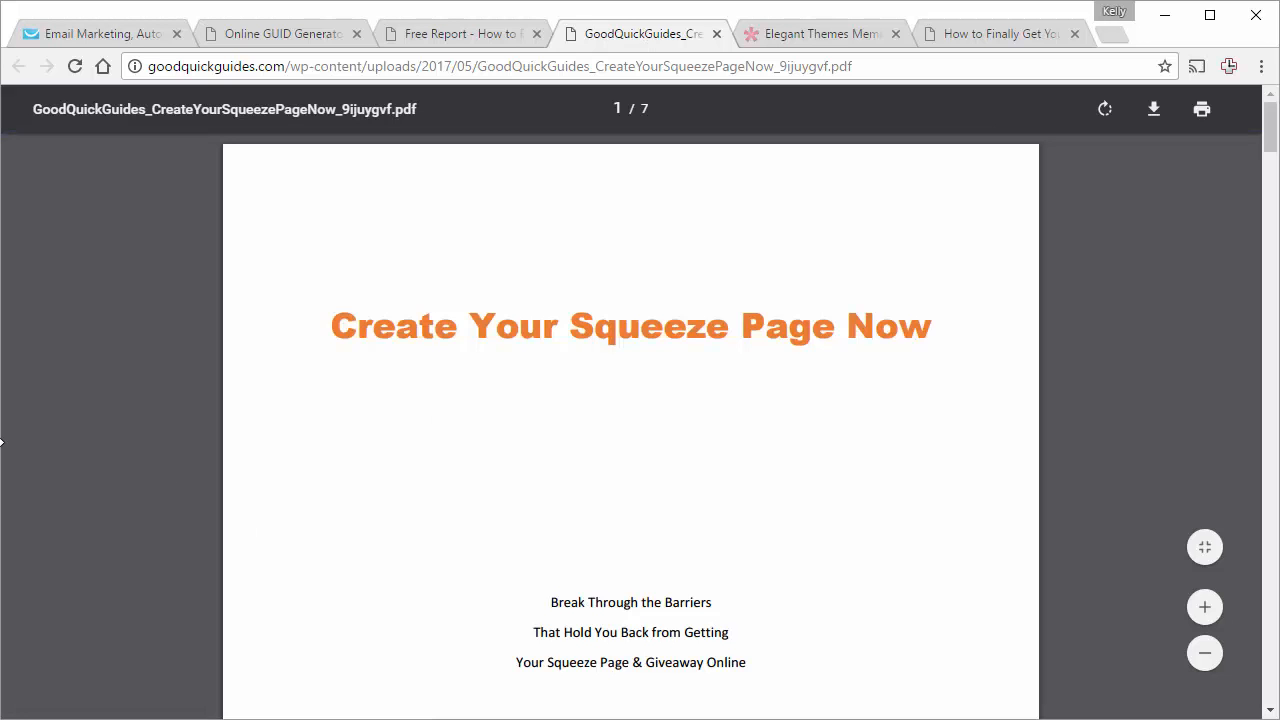
click(717, 34)
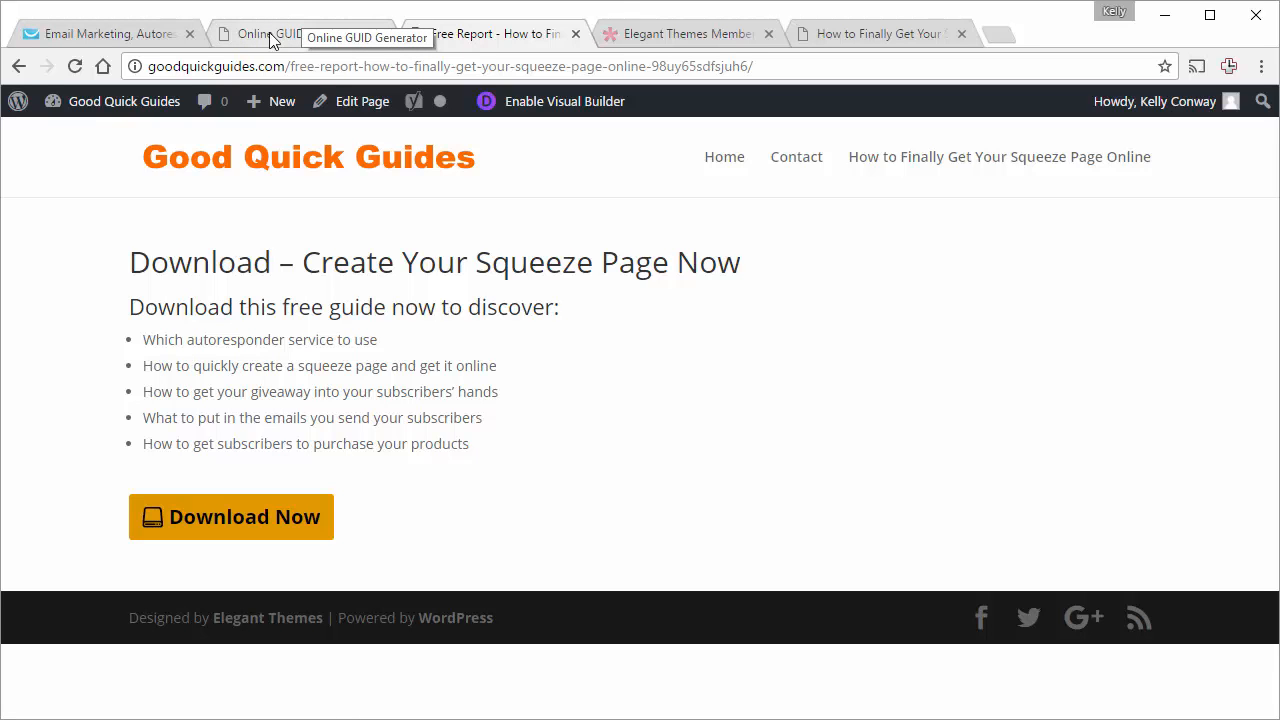
Switch to GetResponse, go to the autoresponder management page, and open the message preview of the squeezepagehelp autoresponder
click(143, 36)
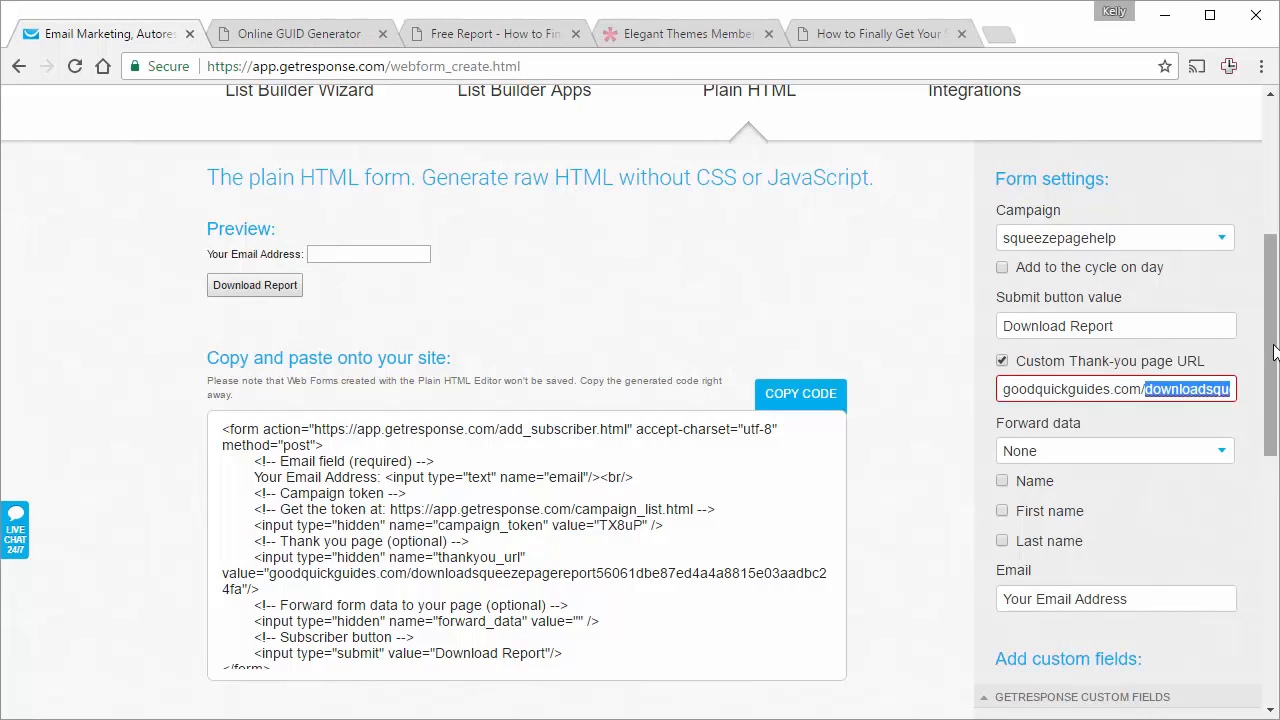
drag(1275, 352, 1274, 220)
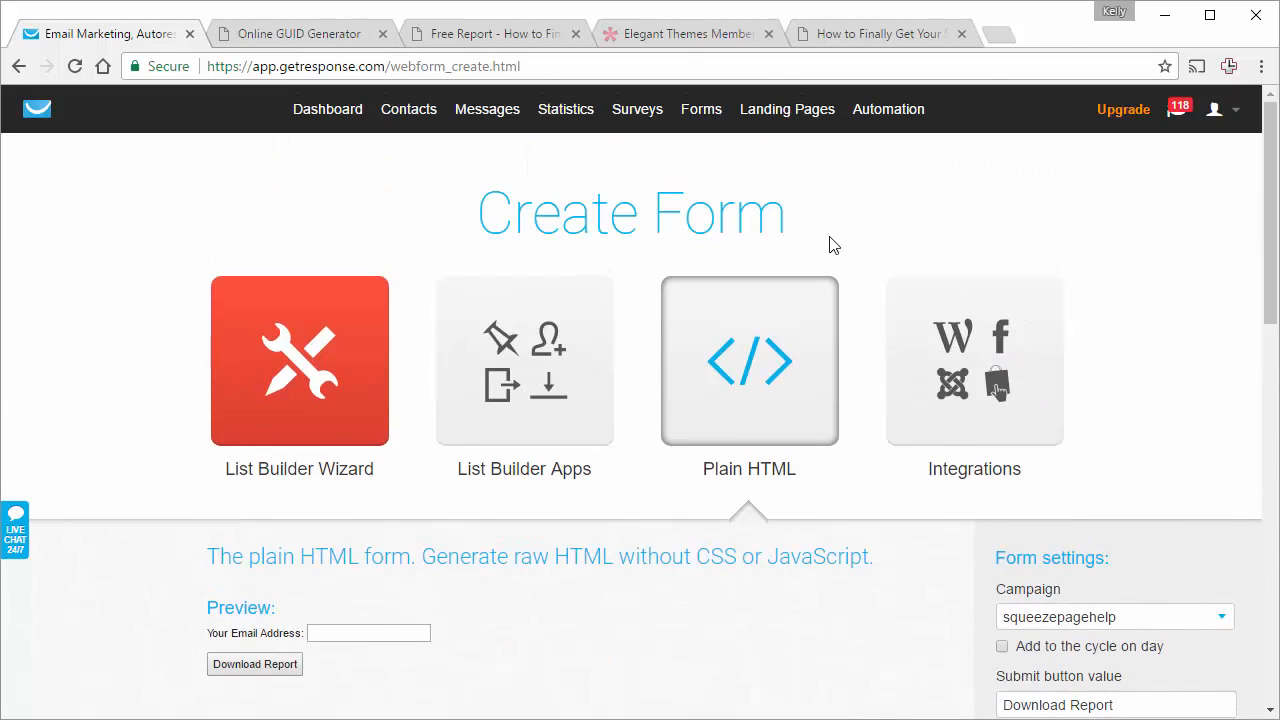
mouse_move(490, 135)
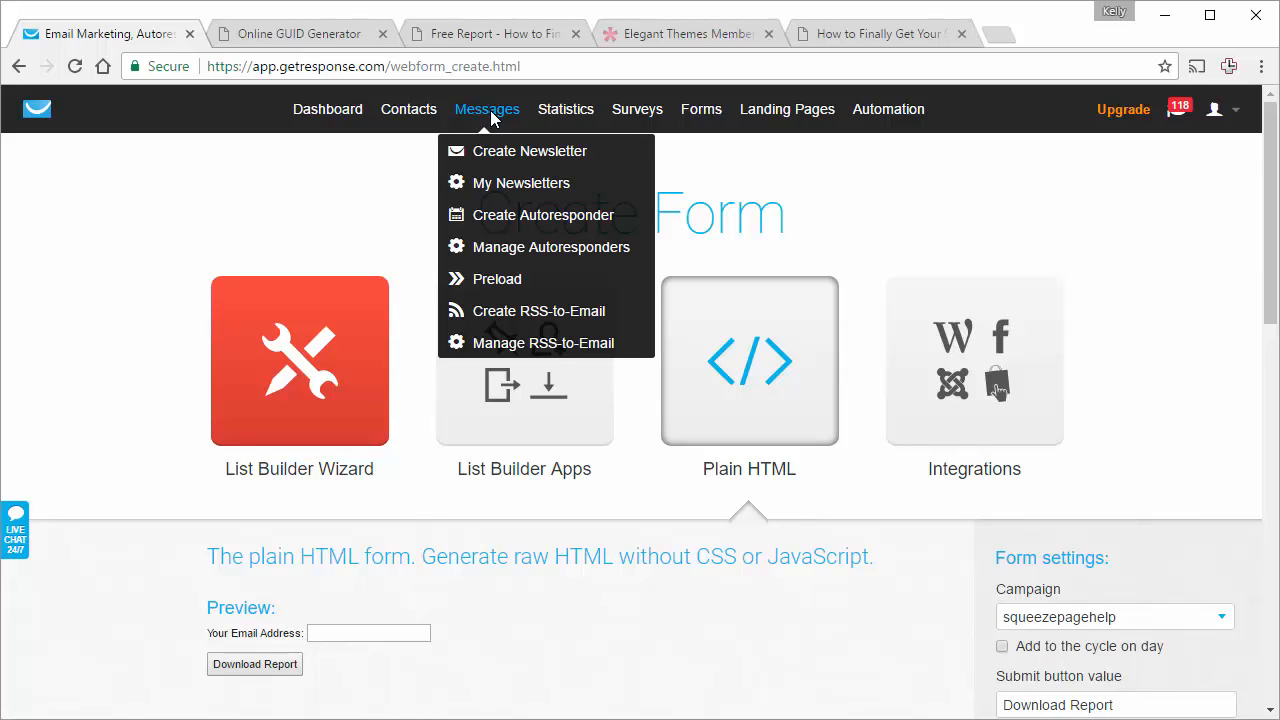
click(498, 250)
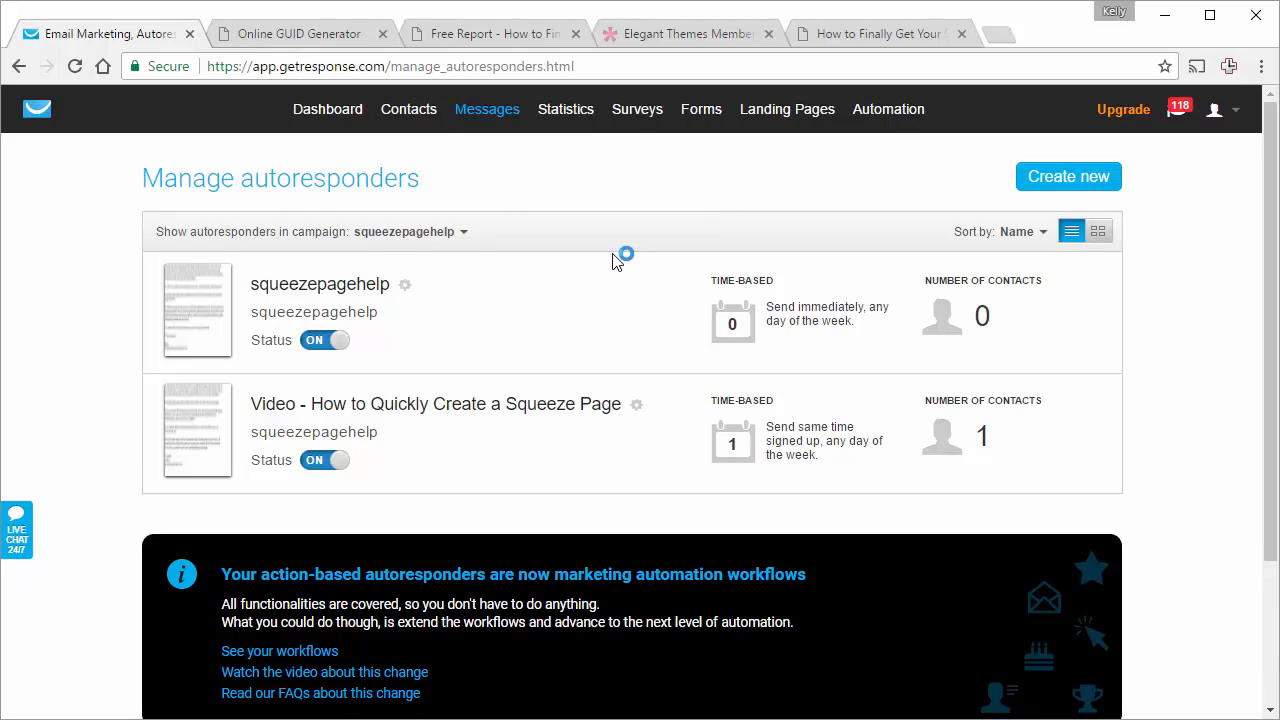
click(200, 328)
Switch back to the Free Report download page by way of the Online GUID Generator page
click(316, 35)
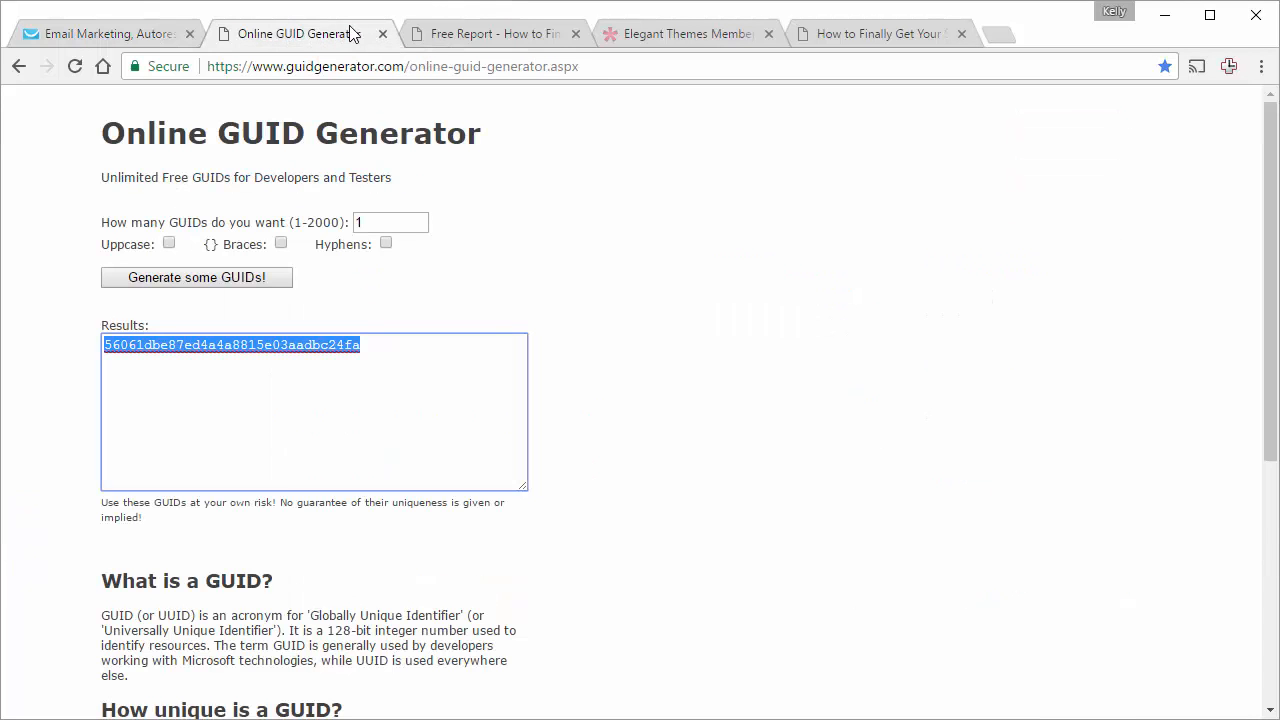
click(461, 33)
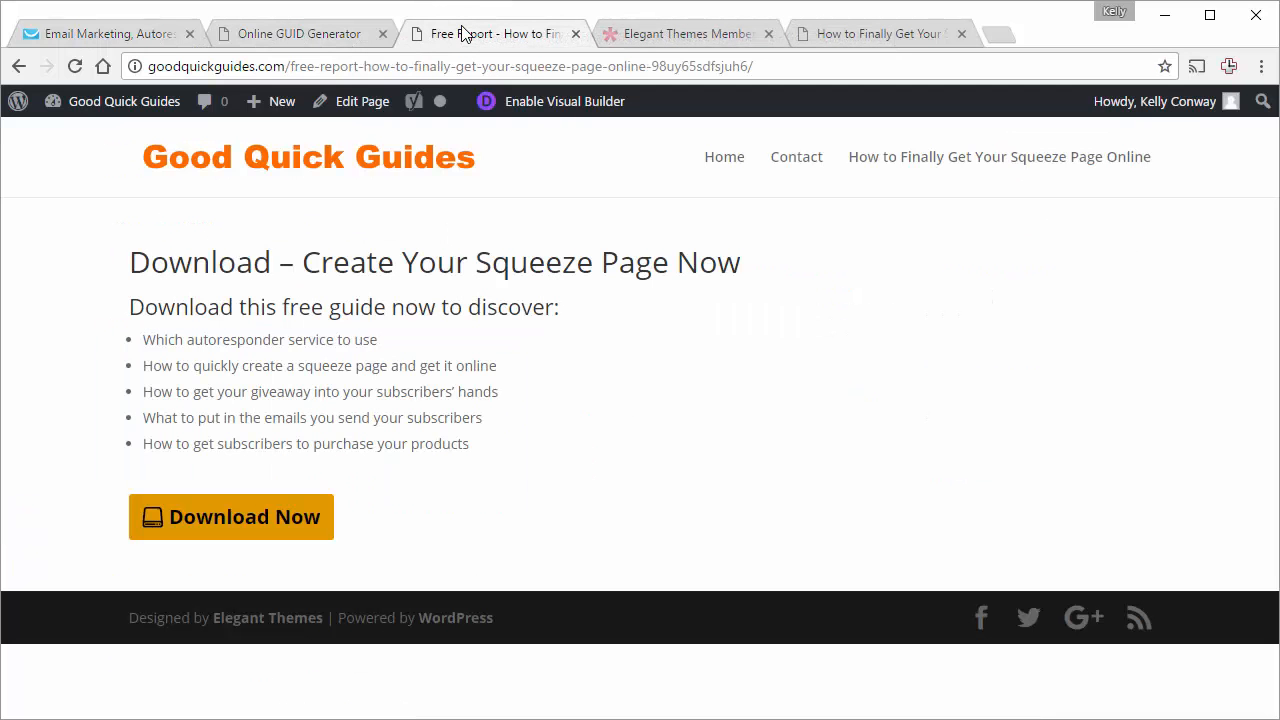